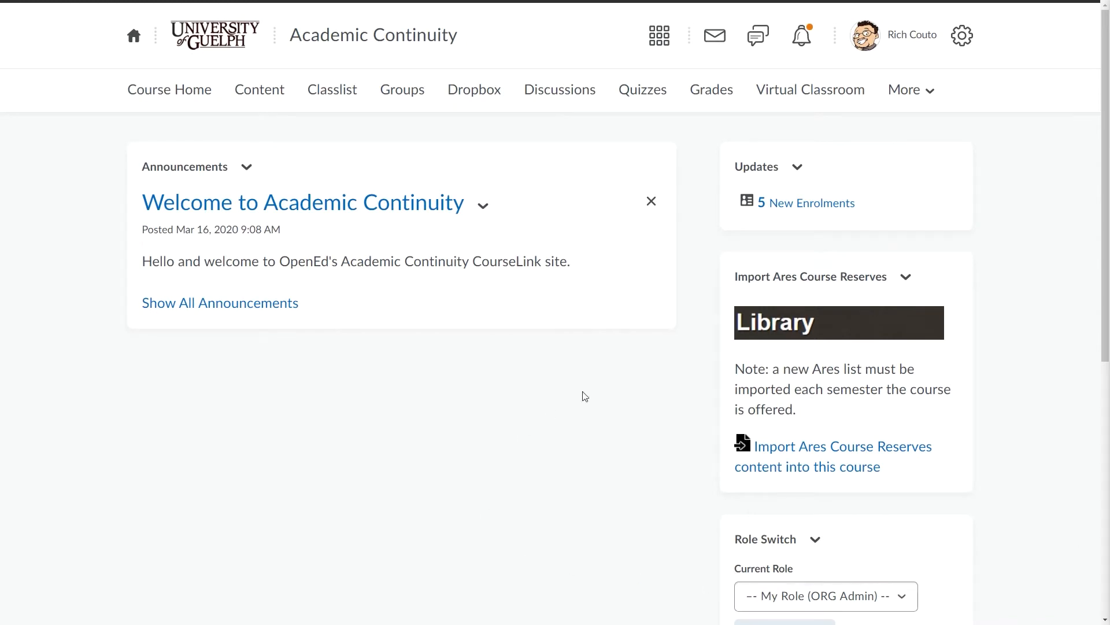
Step: Open the course's grade entry table and examine the students' scores for every grade item through the final grades
click(700, 91)
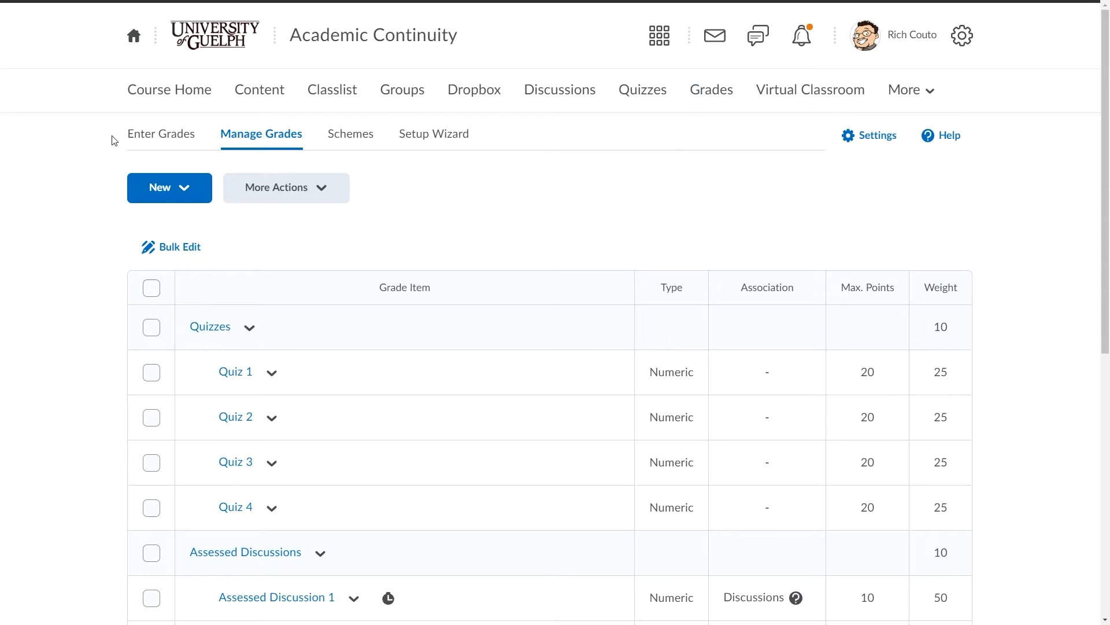
click(162, 135)
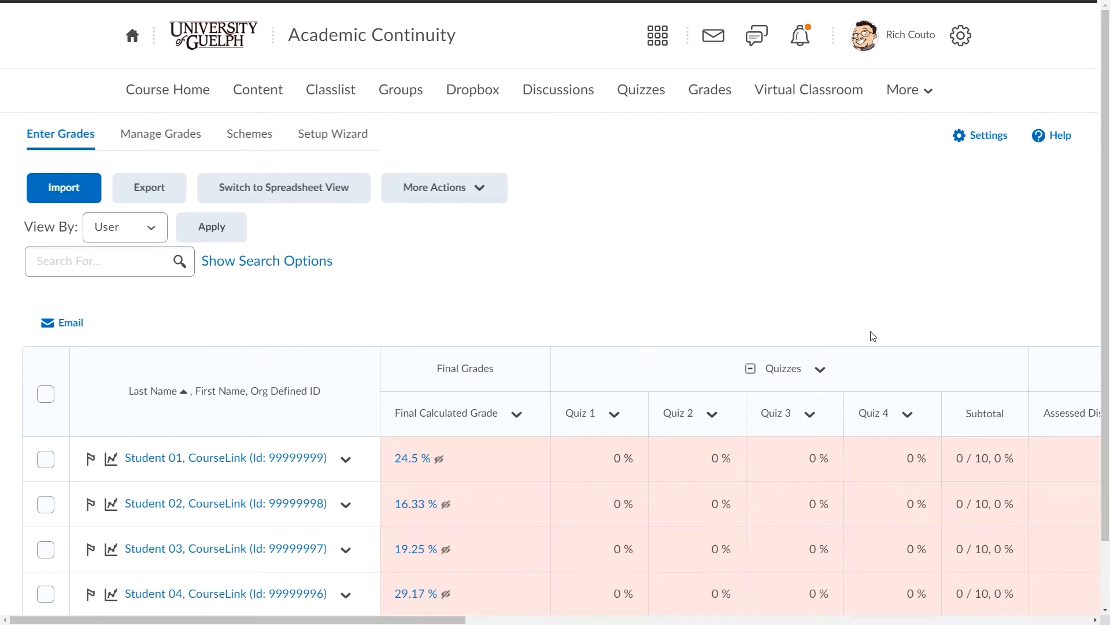
scroll(871, 336, down, 2)
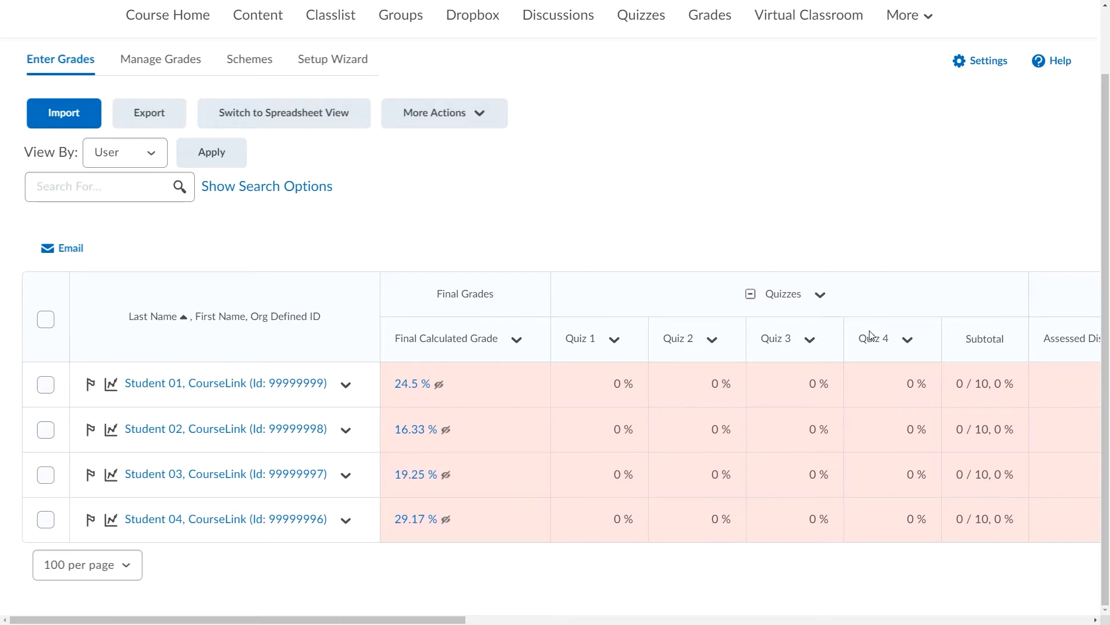
scroll(872, 336, right, 5)
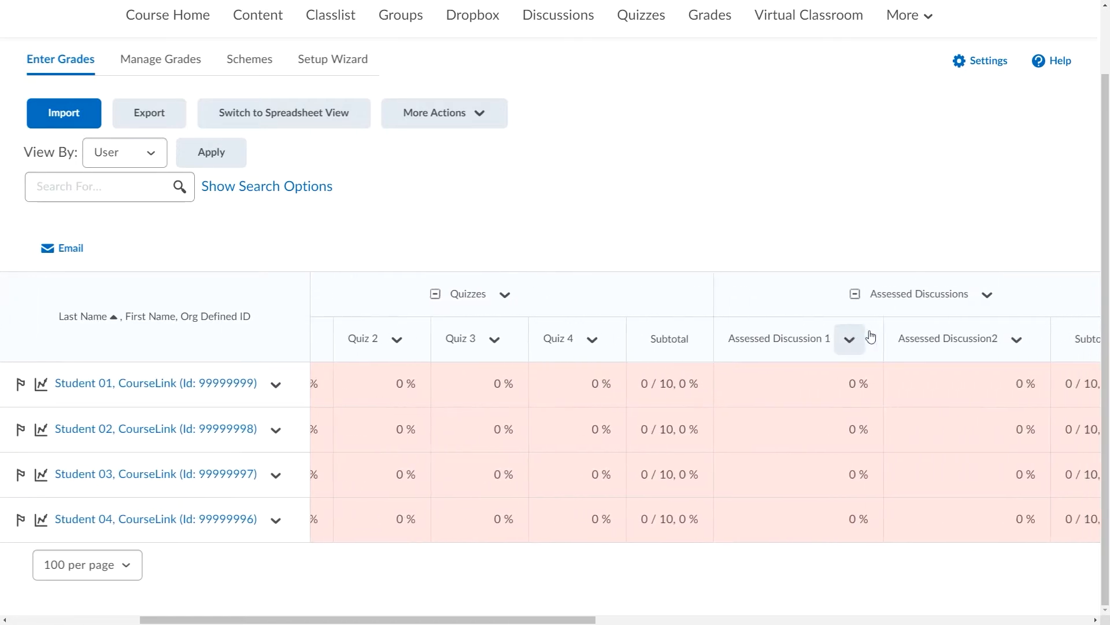
scroll(871, 336, right, 5)
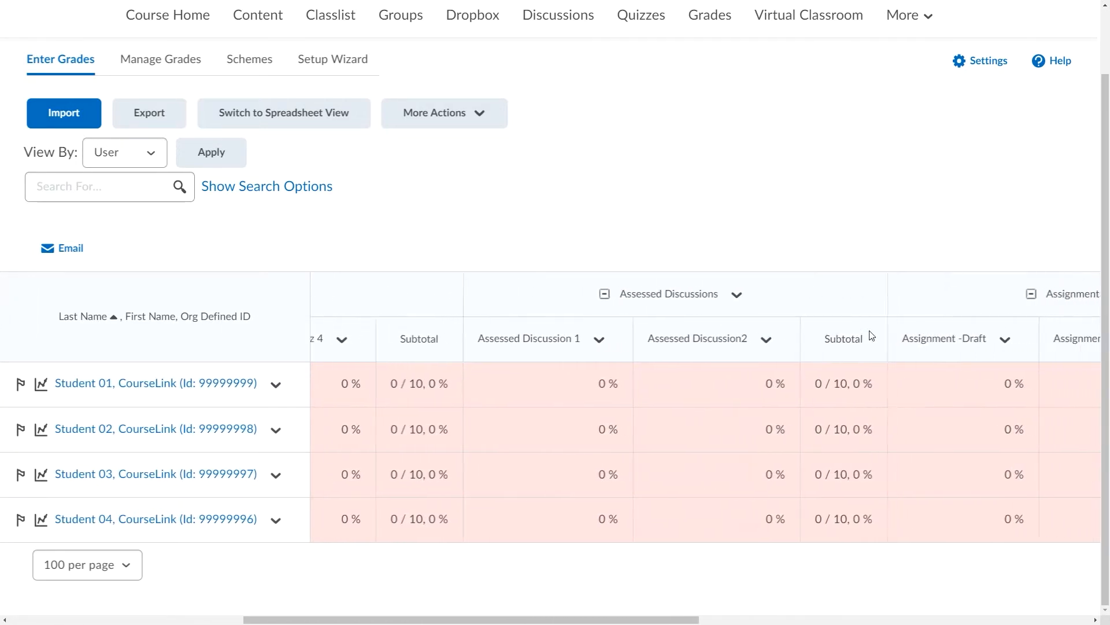
scroll(870, 335, right, 5)
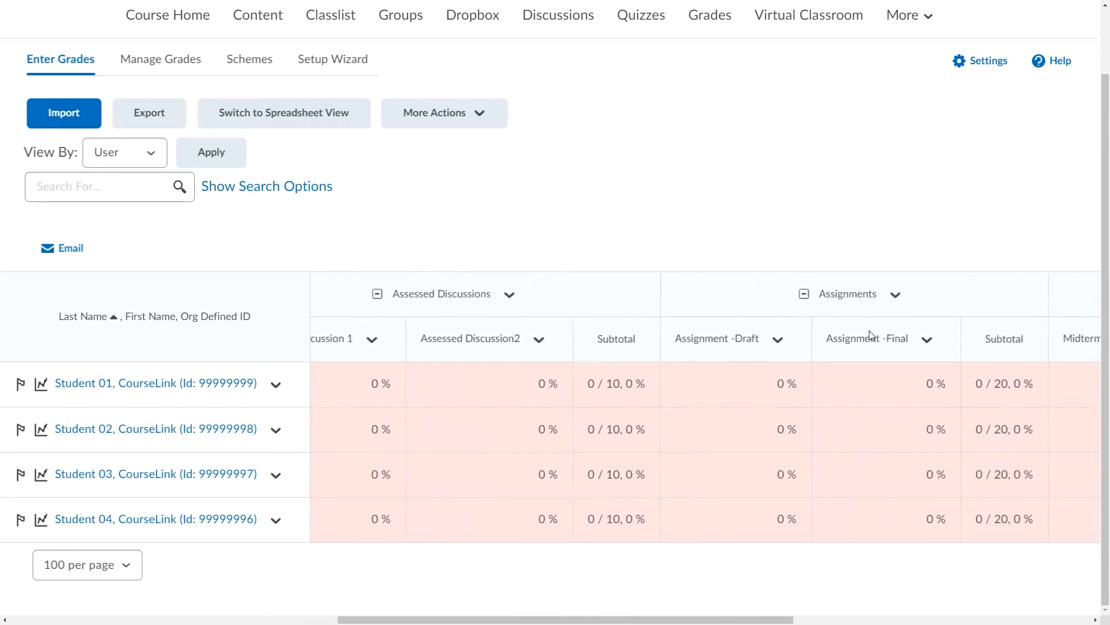
scroll(870, 331, right, 5)
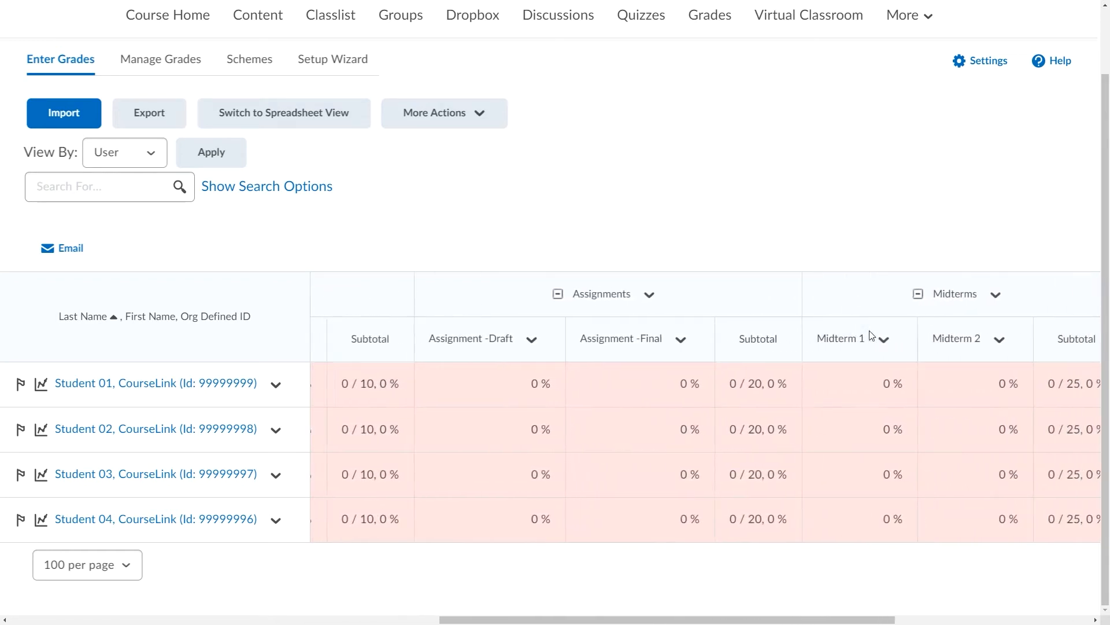
scroll(870, 335, right, 5)
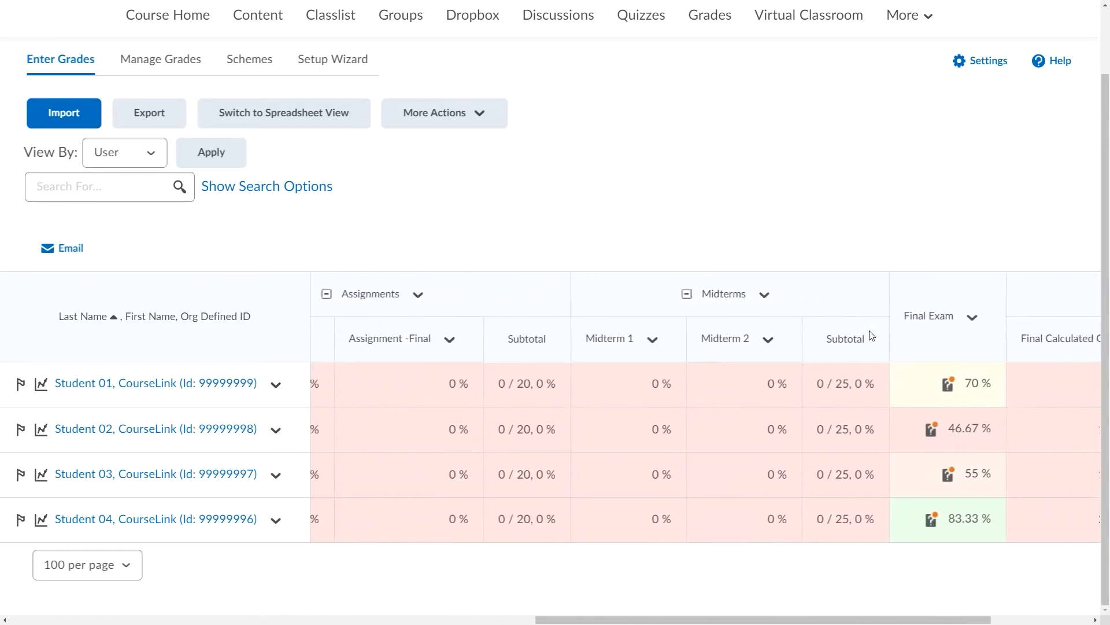
scroll(871, 336, right, 5)
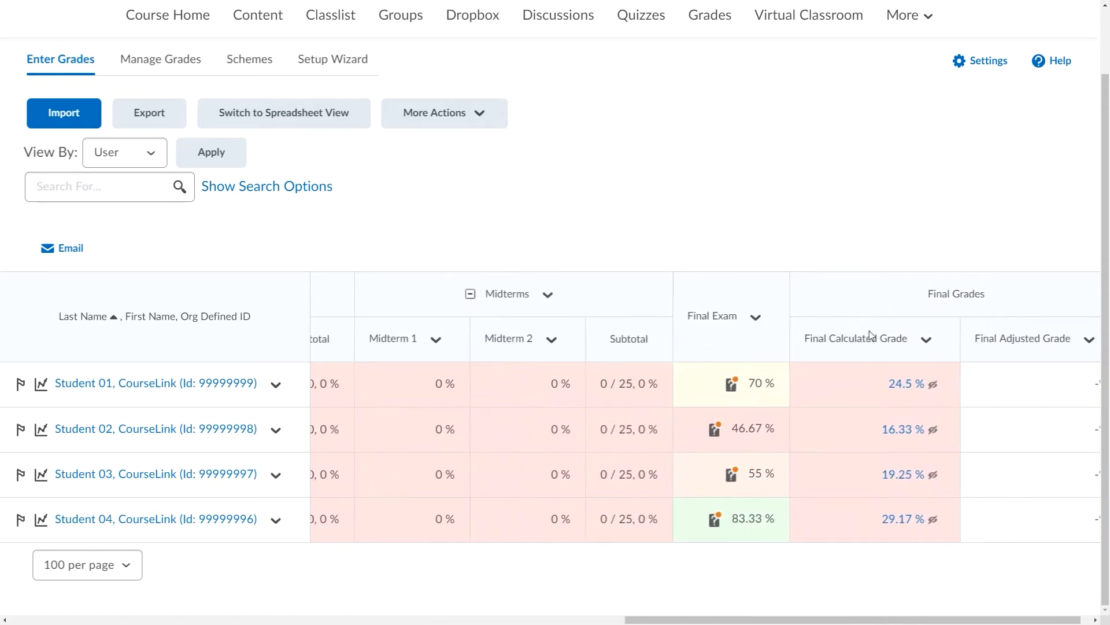
scroll(869, 334, right, 1)
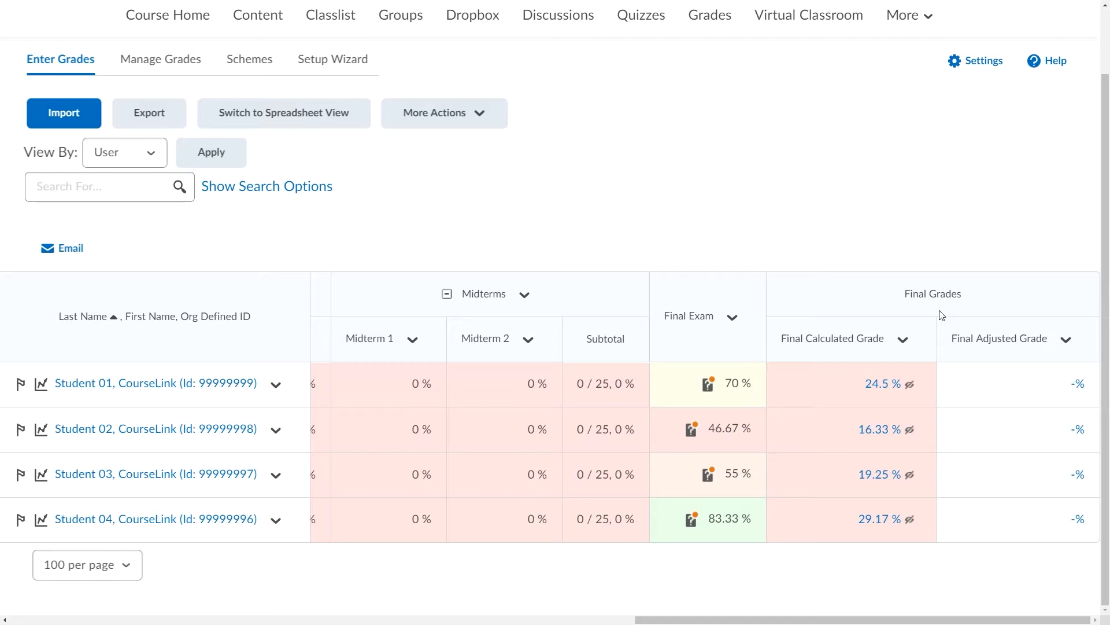
Step: Open the grade calculation settings and read the explanation of the option that treats ungraded items as 0
click(972, 60)
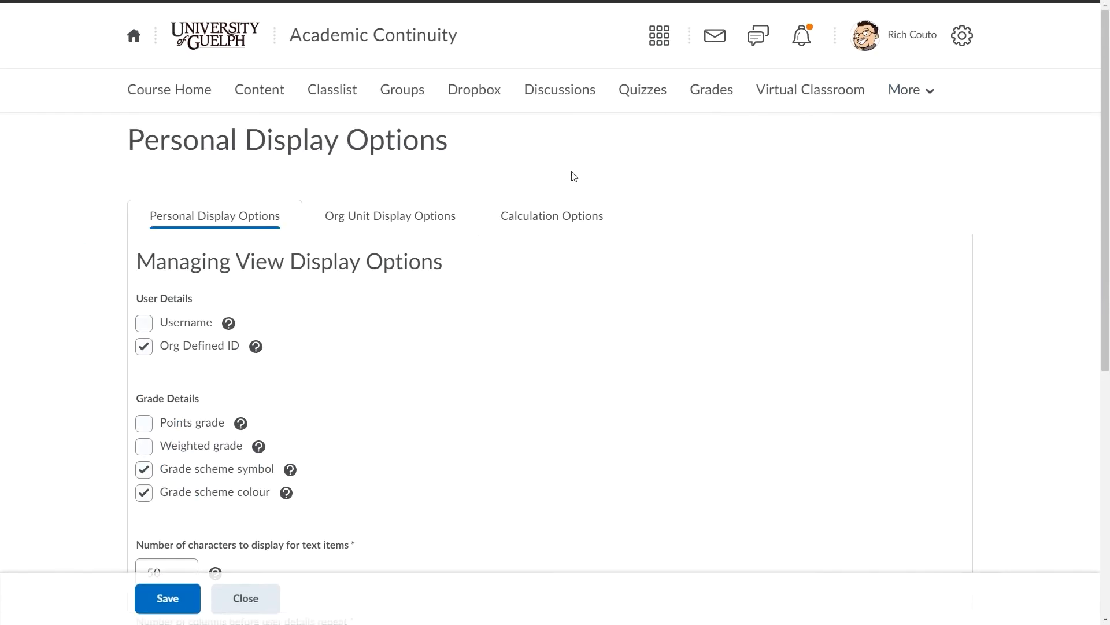
click(540, 224)
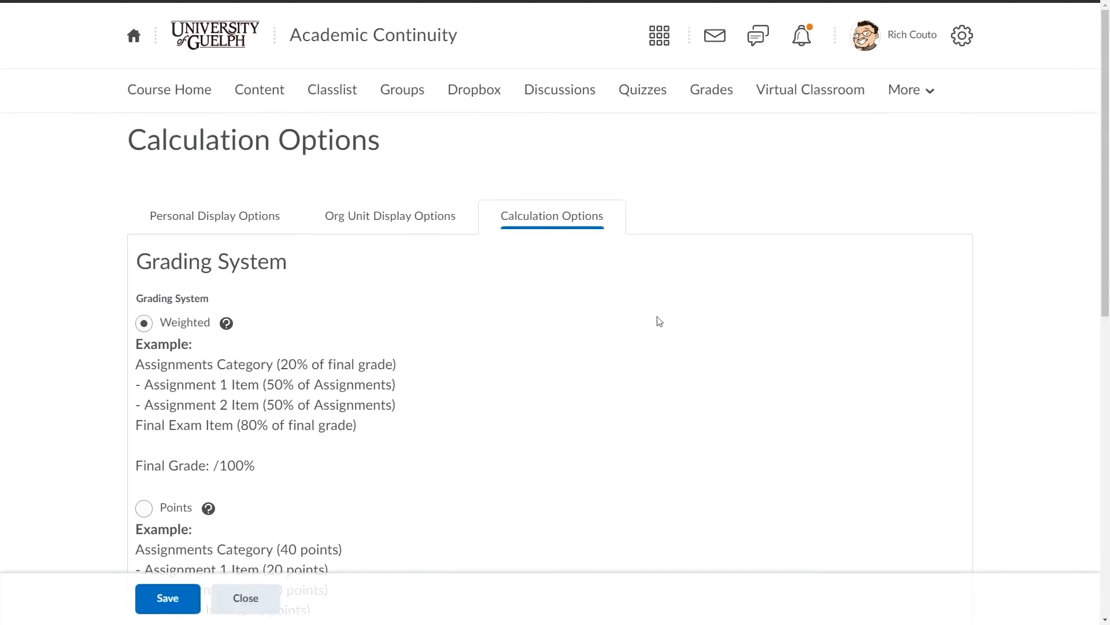
scroll(650, 345, down, 6)
scroll(651, 394, down, 5)
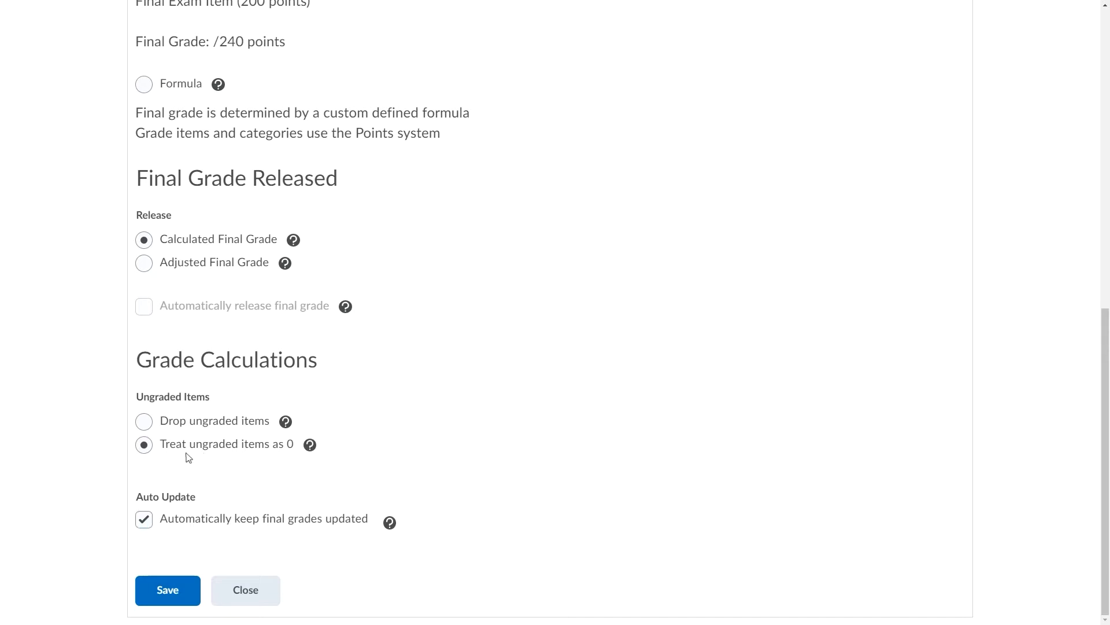
click(310, 445)
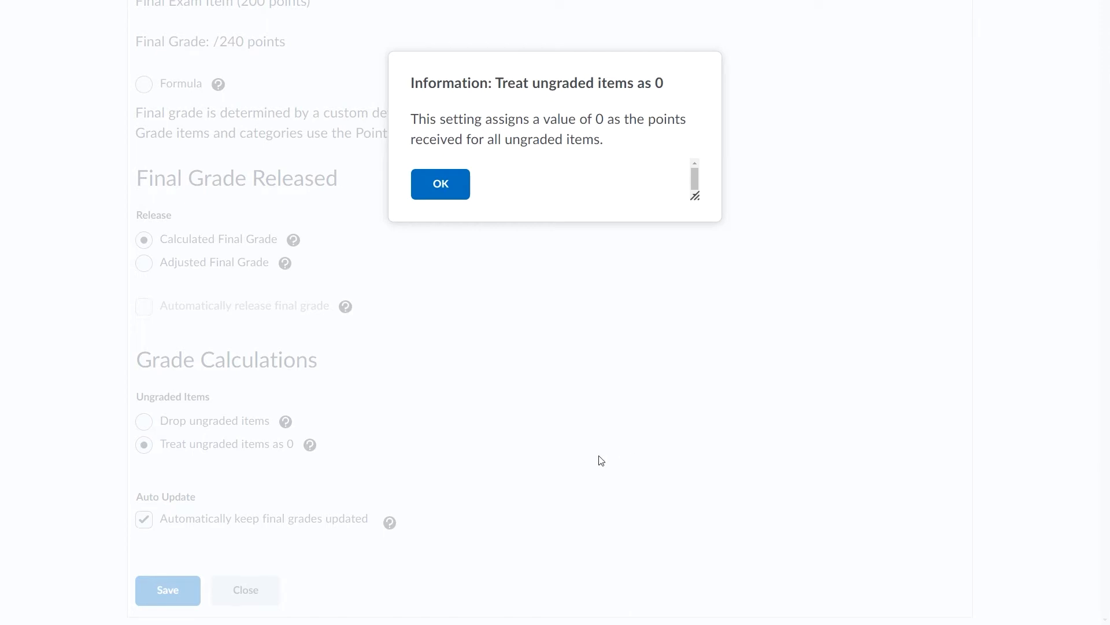
click(457, 193)
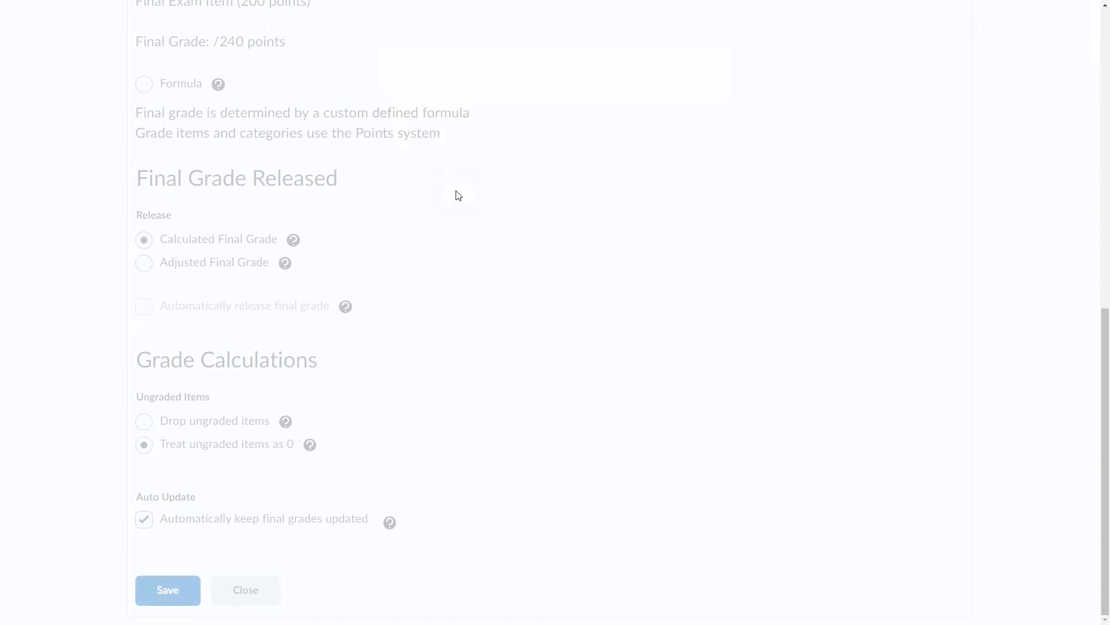
Step: Save the calculation options with ungraded items treated as 0, confirm, and close the grade settings
click(155, 590)
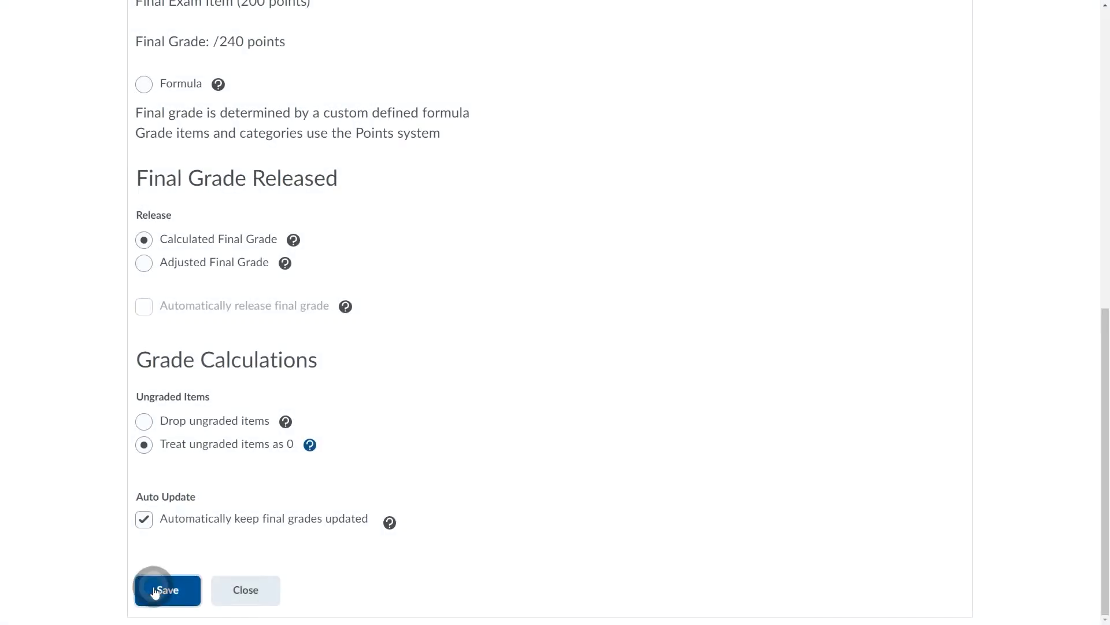
click(425, 184)
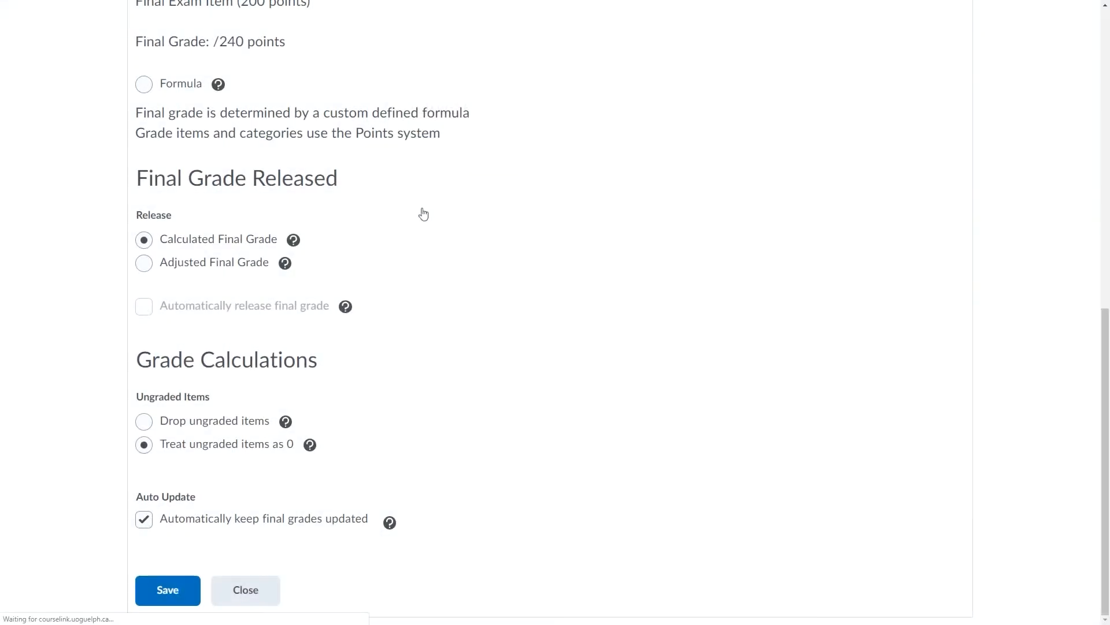
click(256, 602)
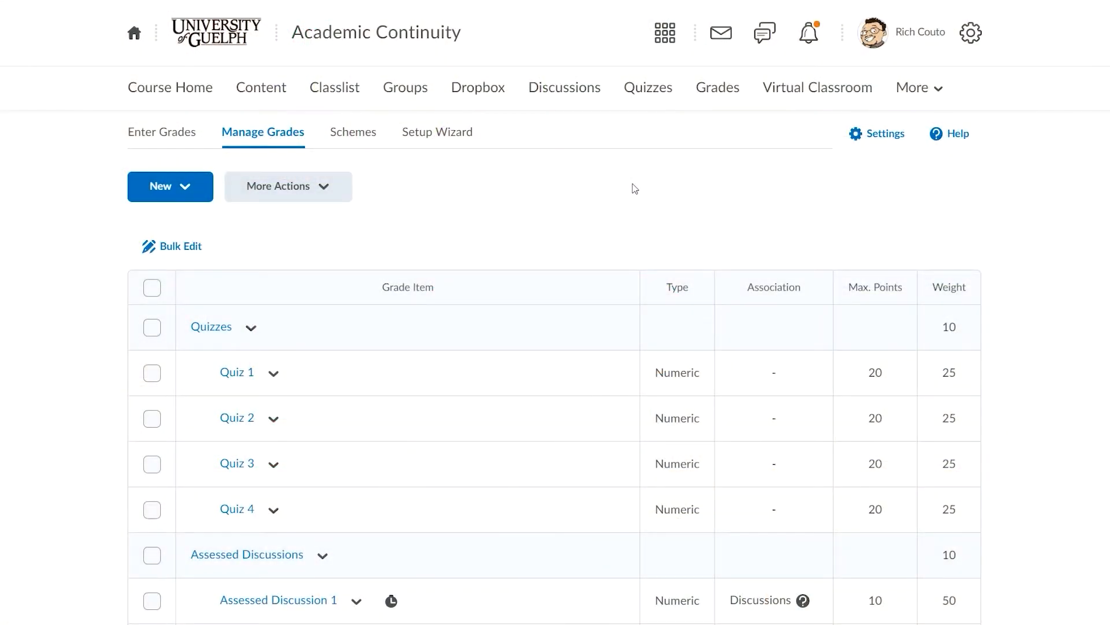
Step: From the list of grade items, open grade entry for the Final Adjusted Grade of all students
click(715, 88)
scroll(473, 236, down, 8)
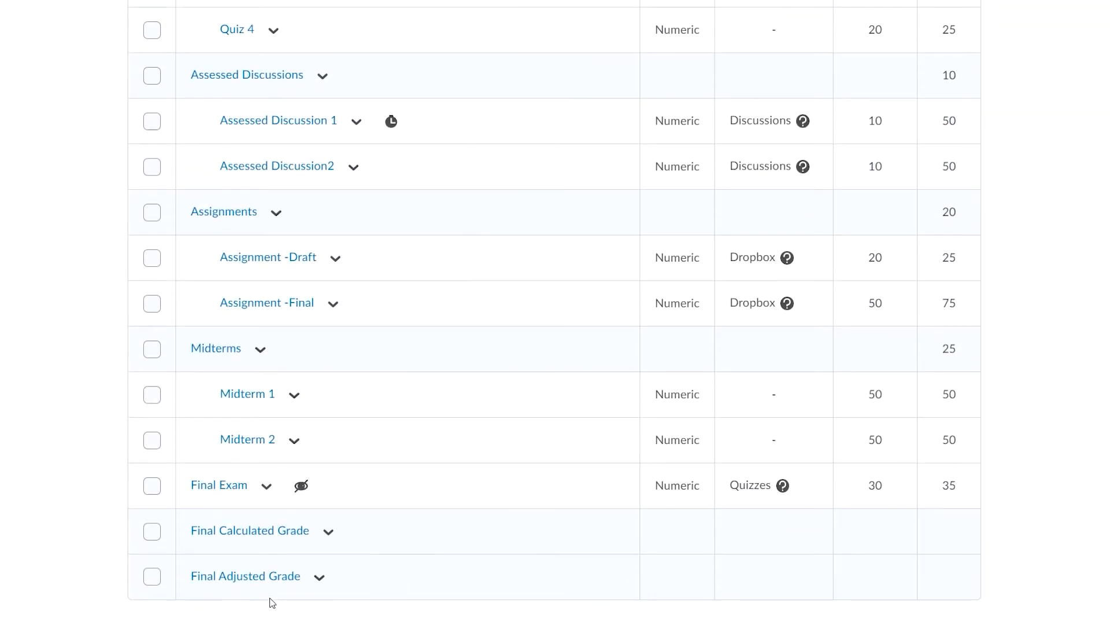
click(319, 577)
click(433, 465)
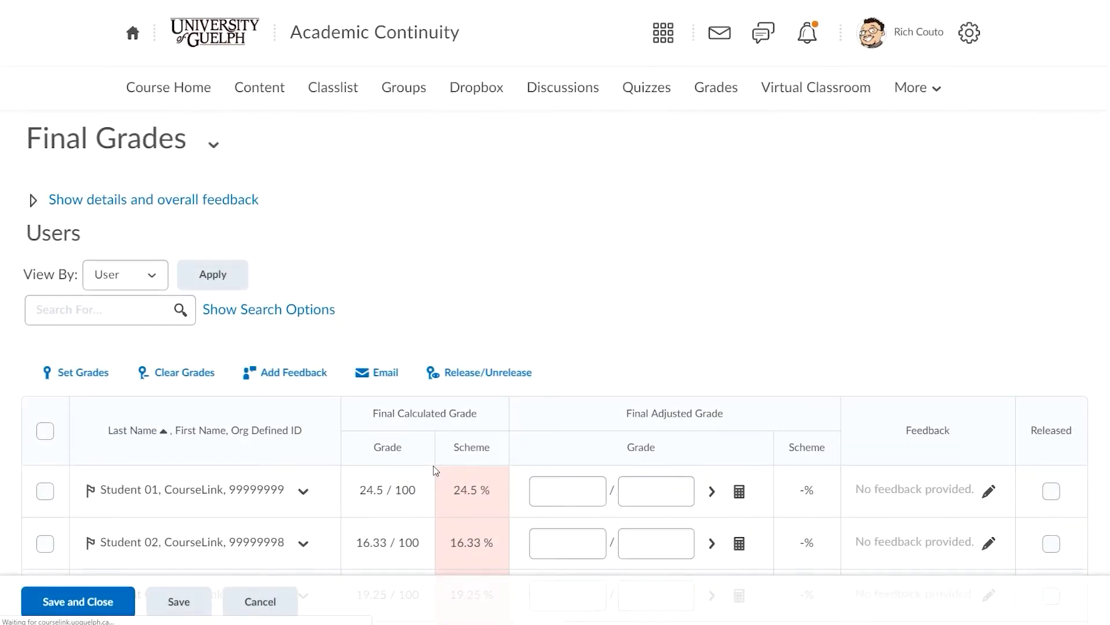
Step: Transfer the final calculated grade into the final adjusted grade individually for Student 01 and Student 04
scroll(435, 470, down, 2)
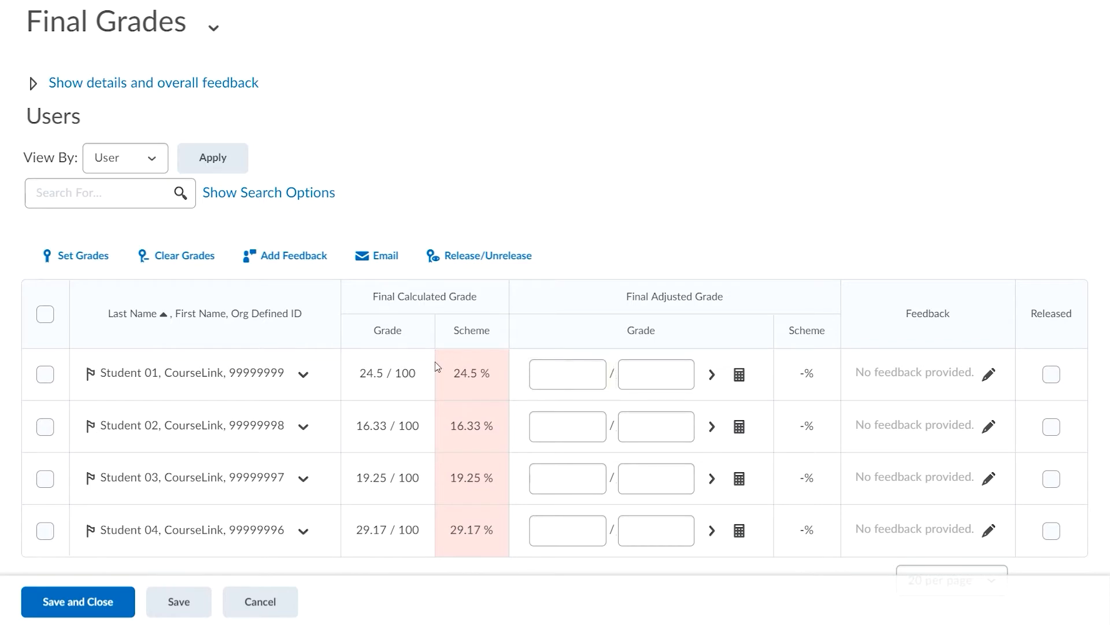
click(537, 366)
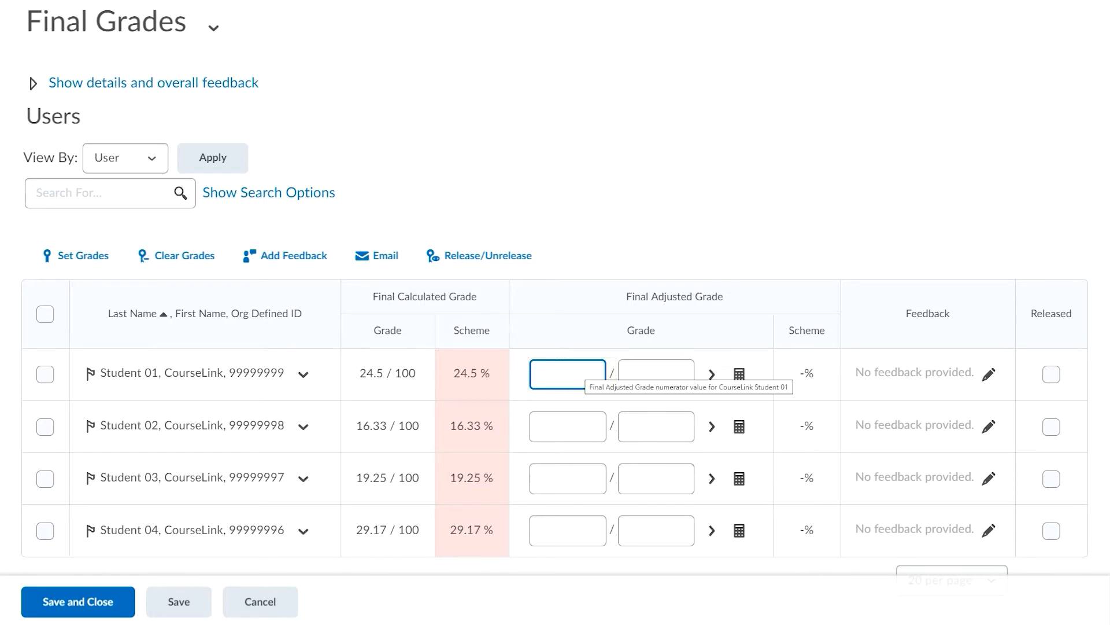
click(713, 376)
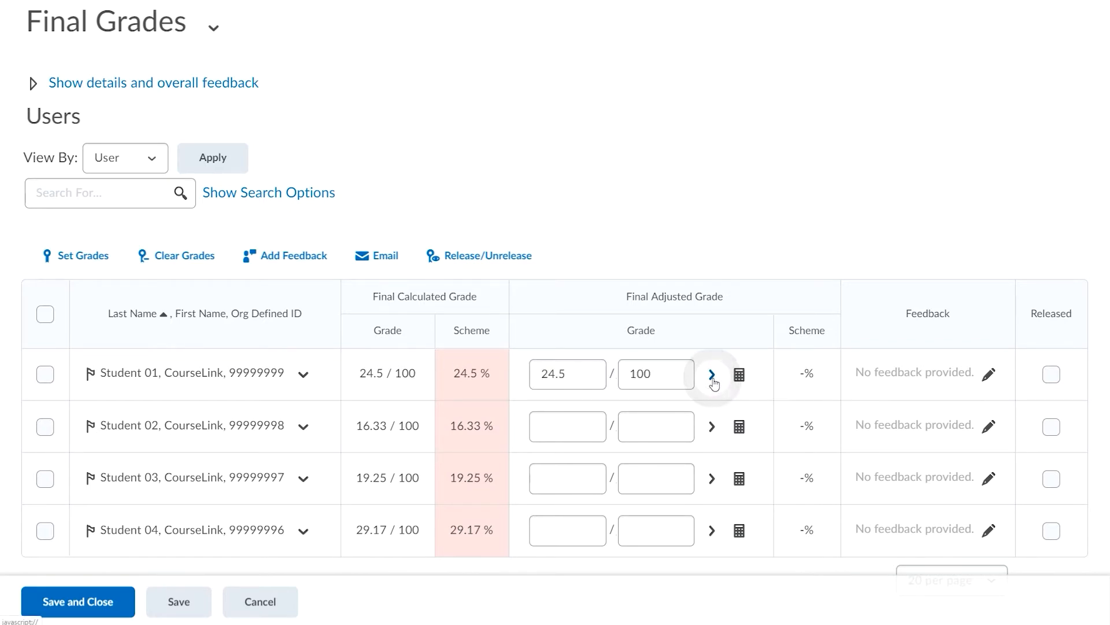
click(713, 532)
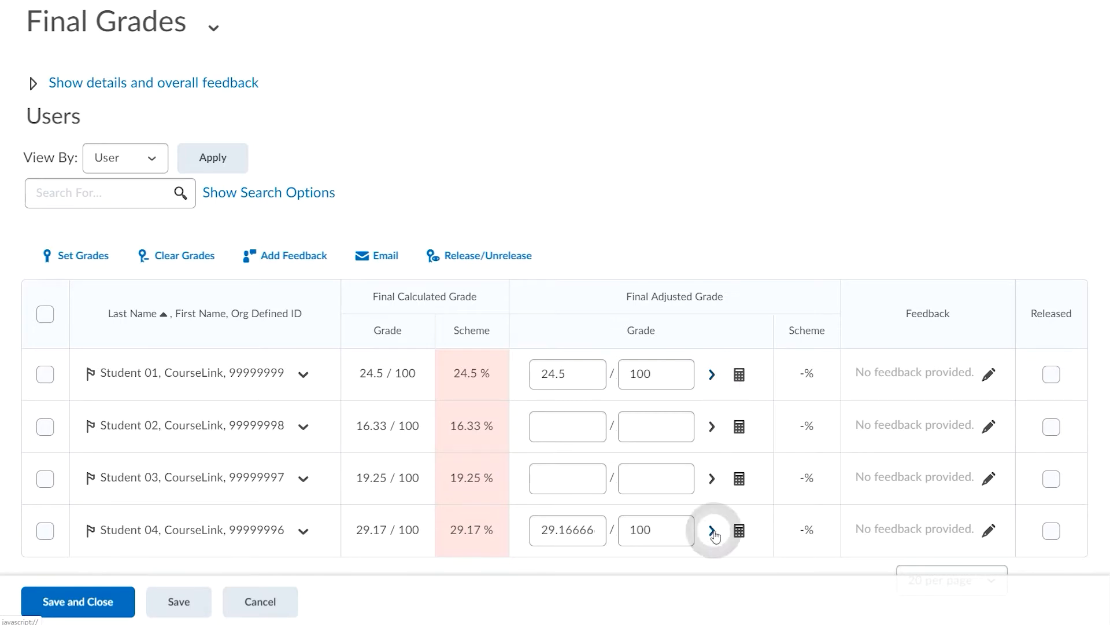
click(564, 478)
Step: Transfer the final calculated grades to the final adjusted grades for all students at once and confirm
scroll(354, 252, up, 2)
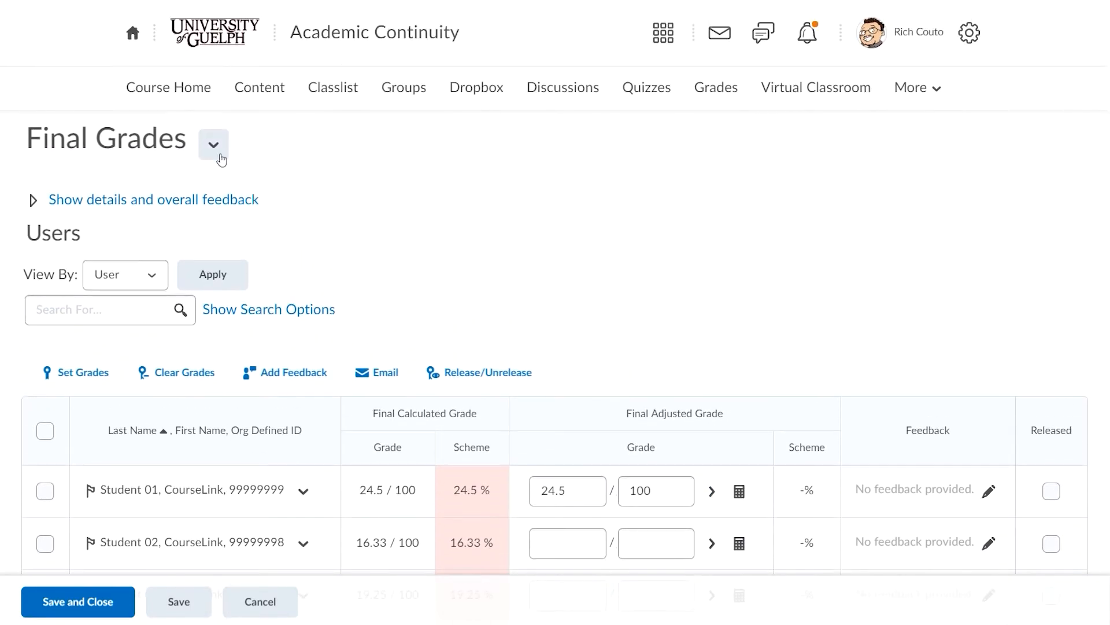
click(214, 144)
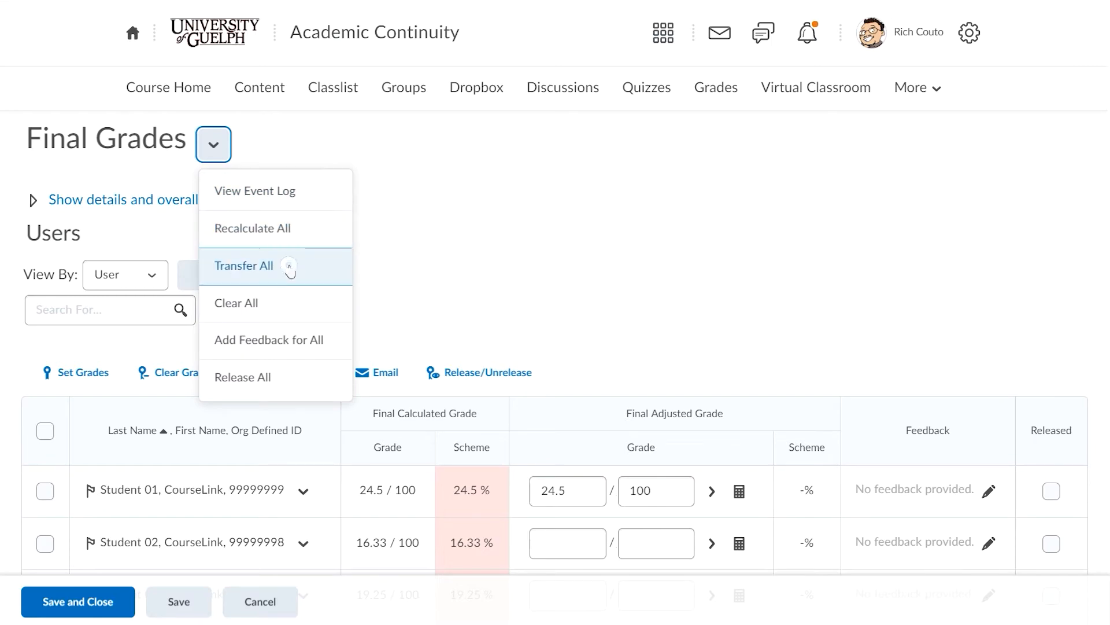
click(290, 266)
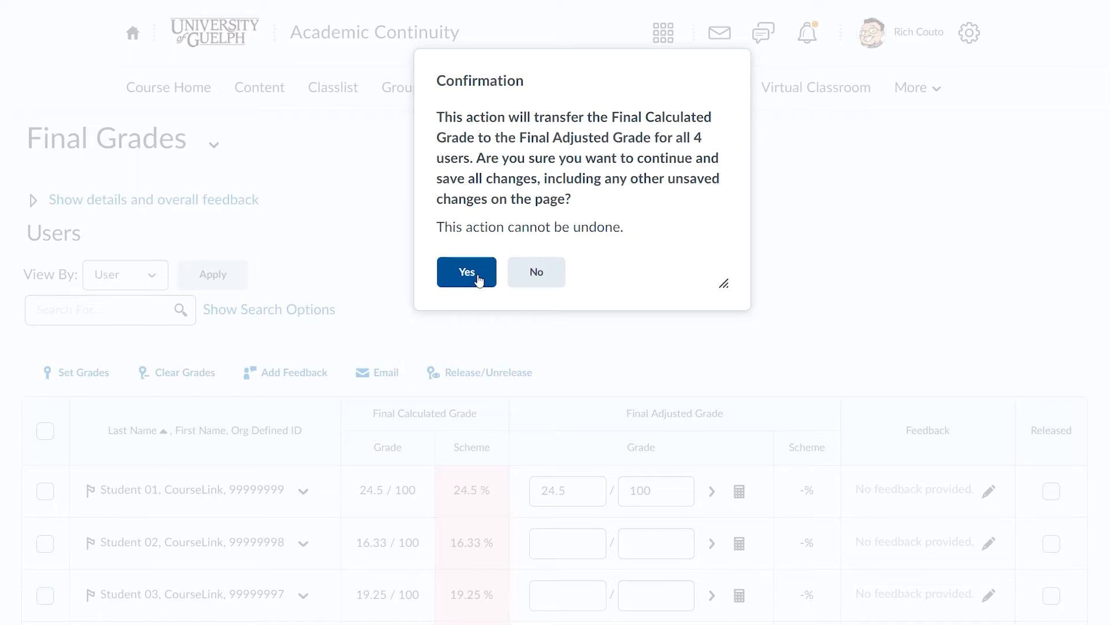
click(478, 277)
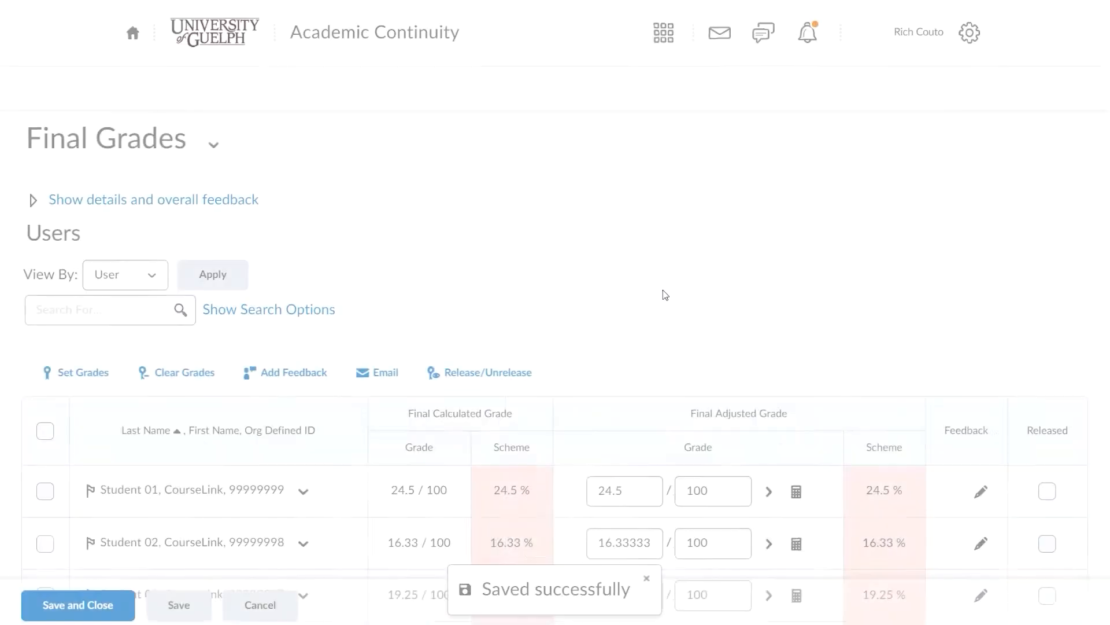
Step: Set Student 04's final adjusted grade to 84 out of 100
scroll(663, 295, down, 3)
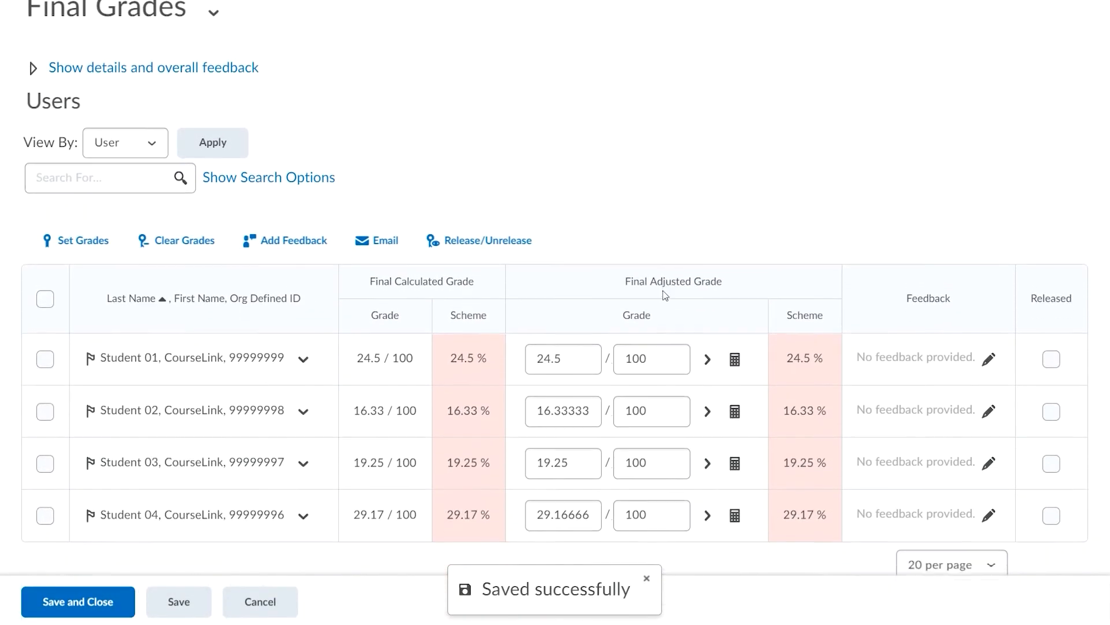
click(592, 472)
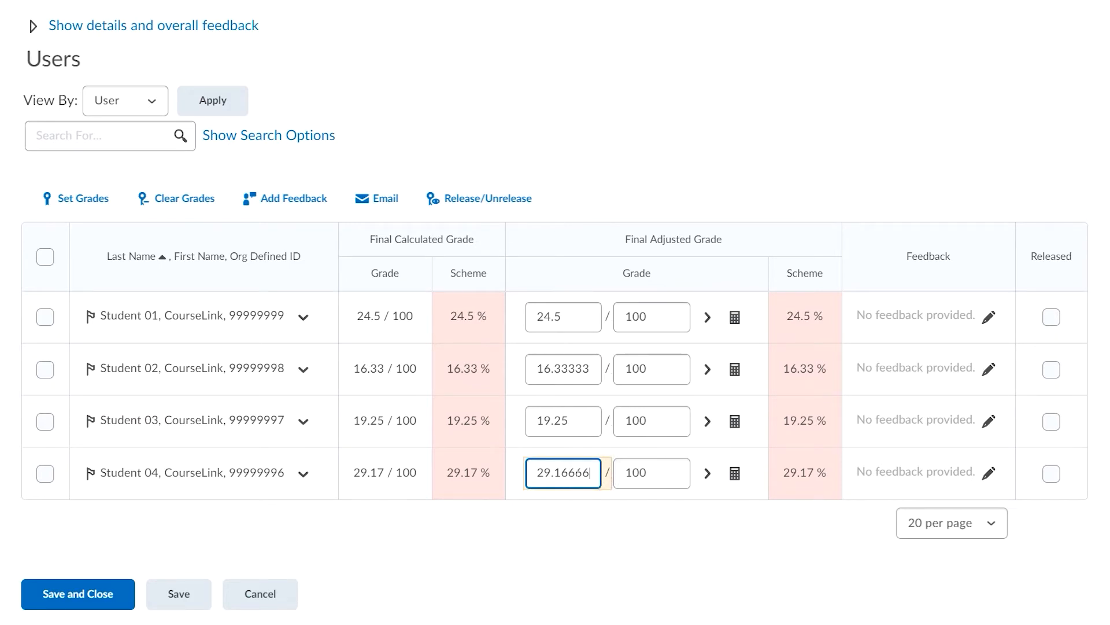
drag(591, 472, 528, 475)
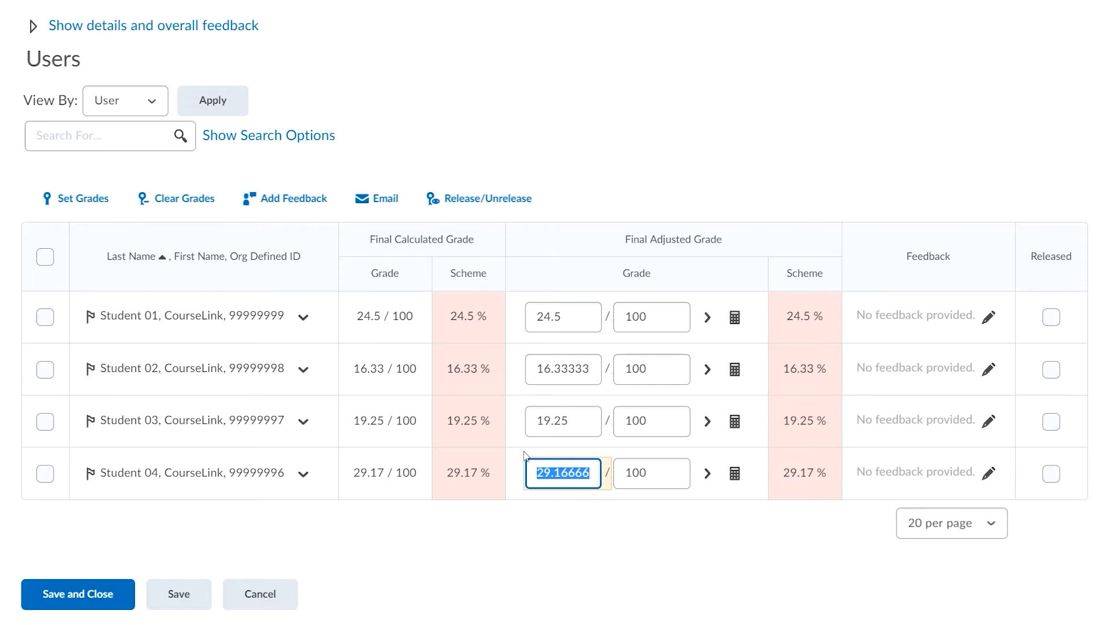
text(846667)
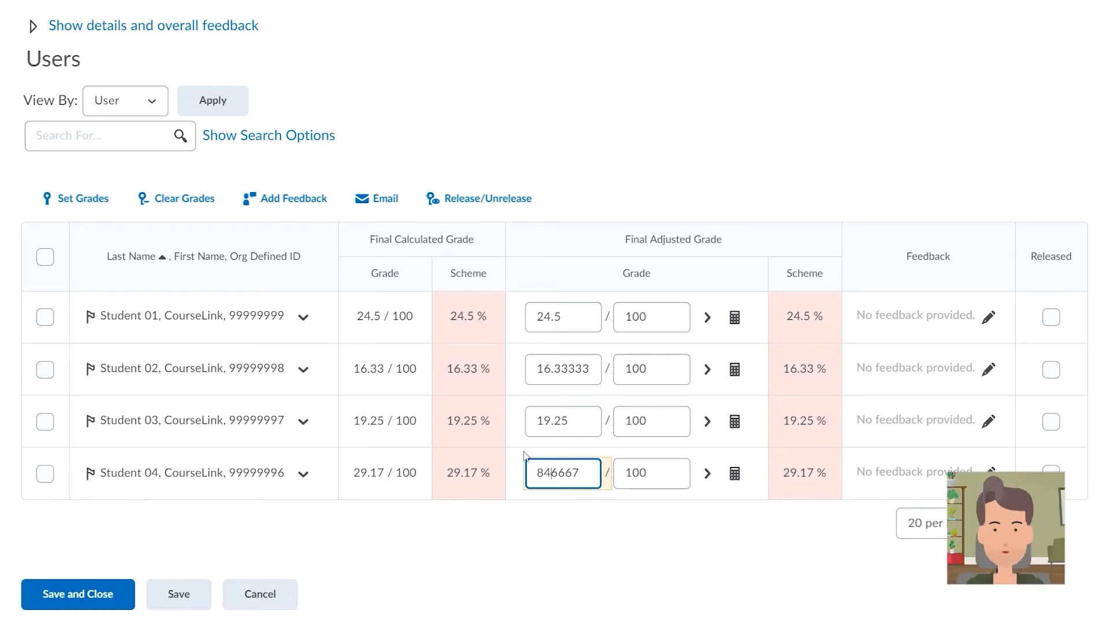
key(shift+End)
key(Delete)
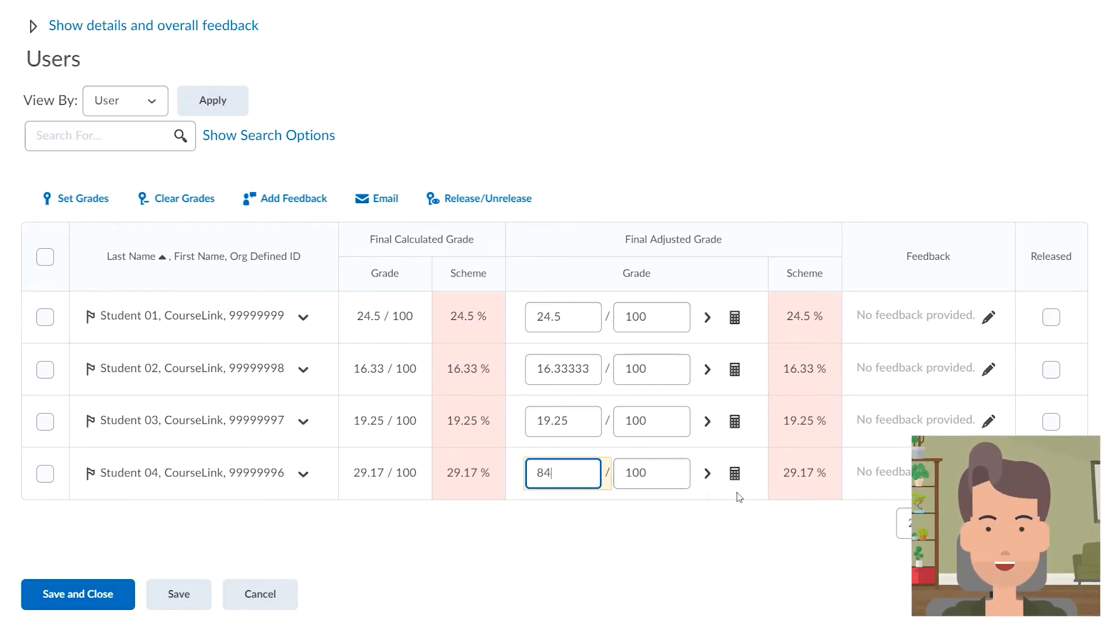
click(665, 480)
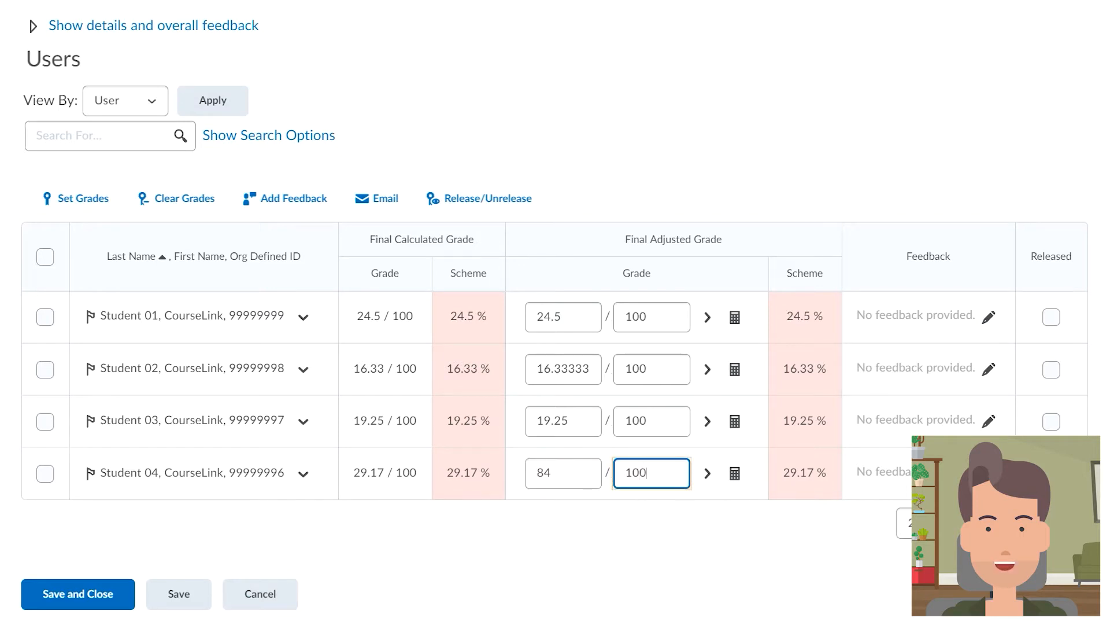
click(568, 369)
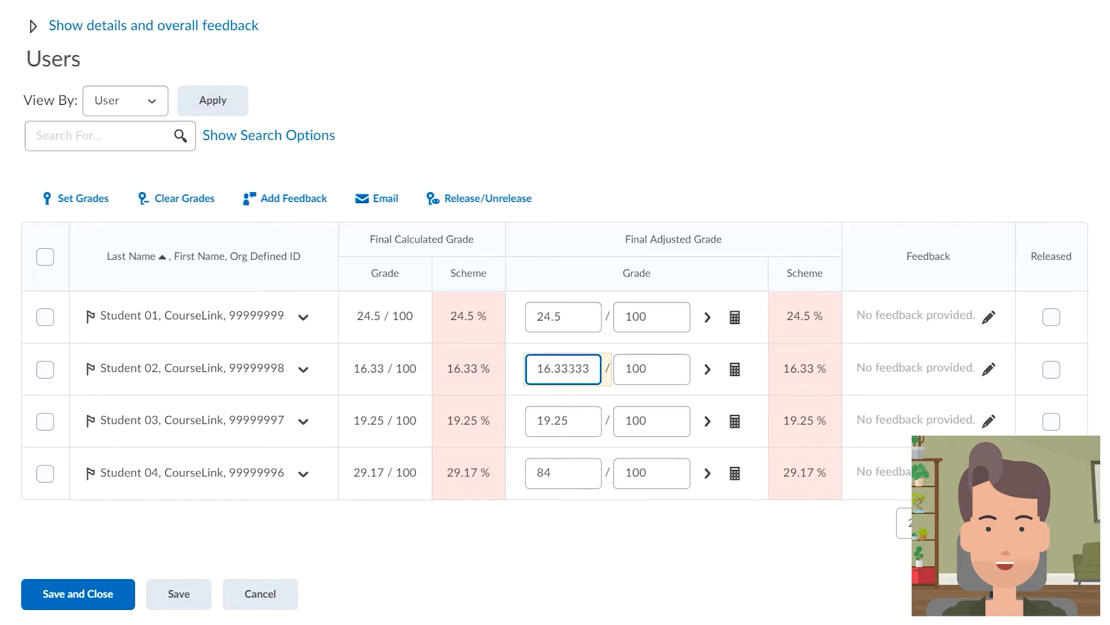
Step: Save and close the students' final adjusted grades, confirm the changes, and check the Final Adjusted Grade column in the gradebook
click(565, 317)
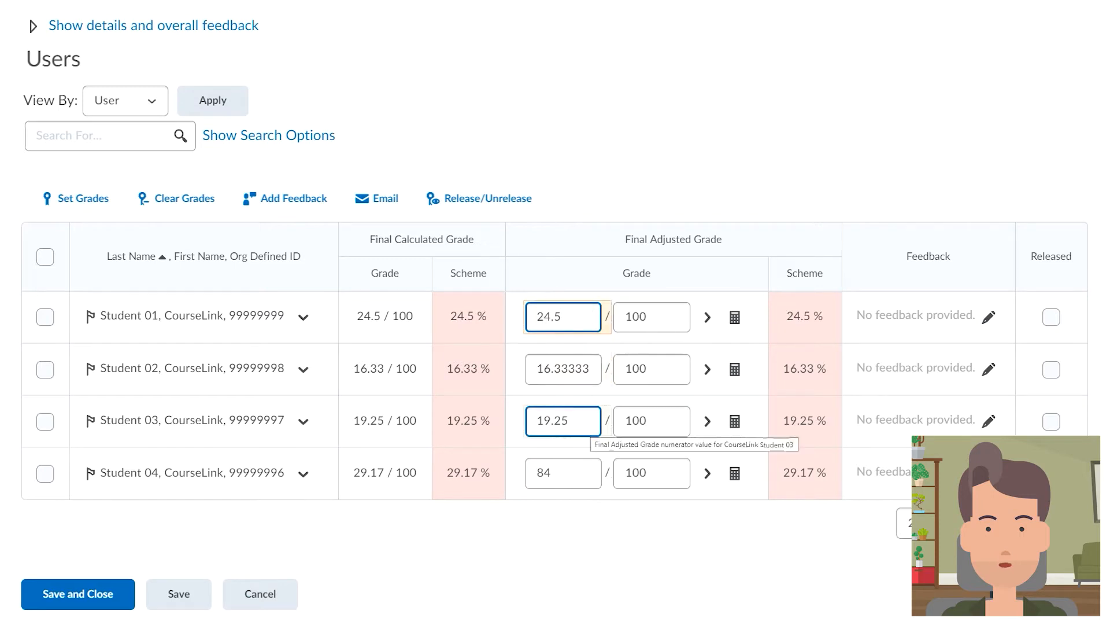
click(584, 428)
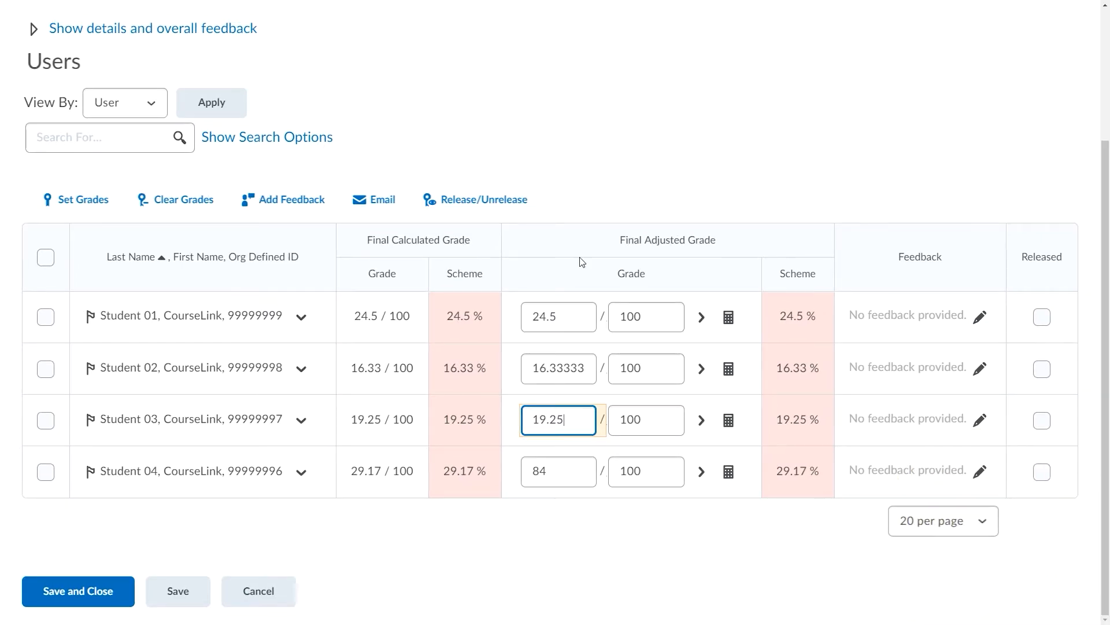
click(95, 593)
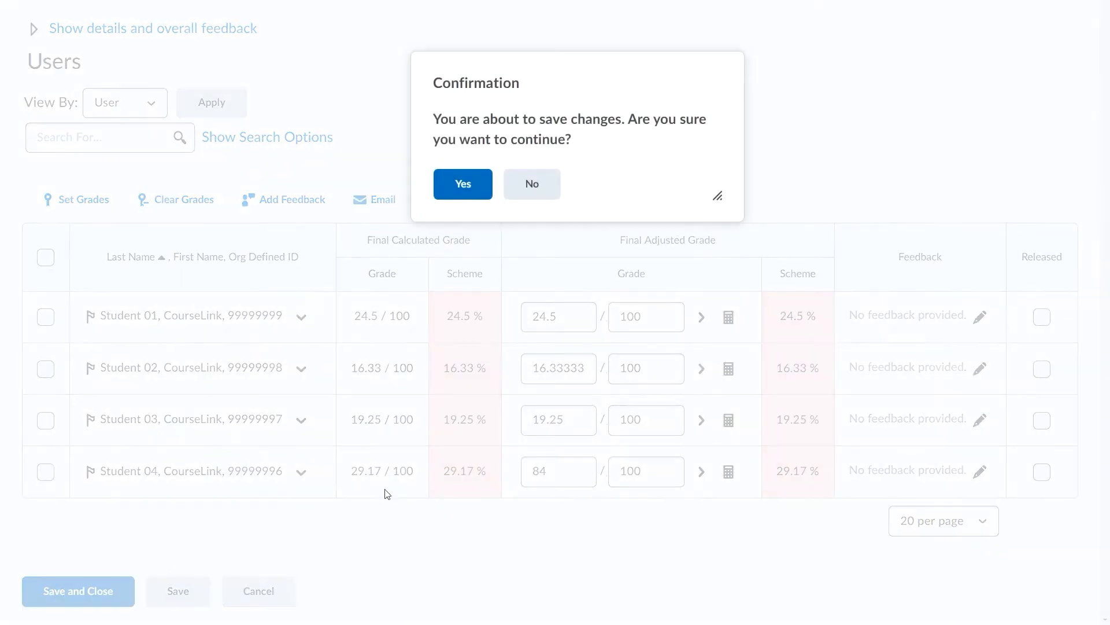
click(471, 187)
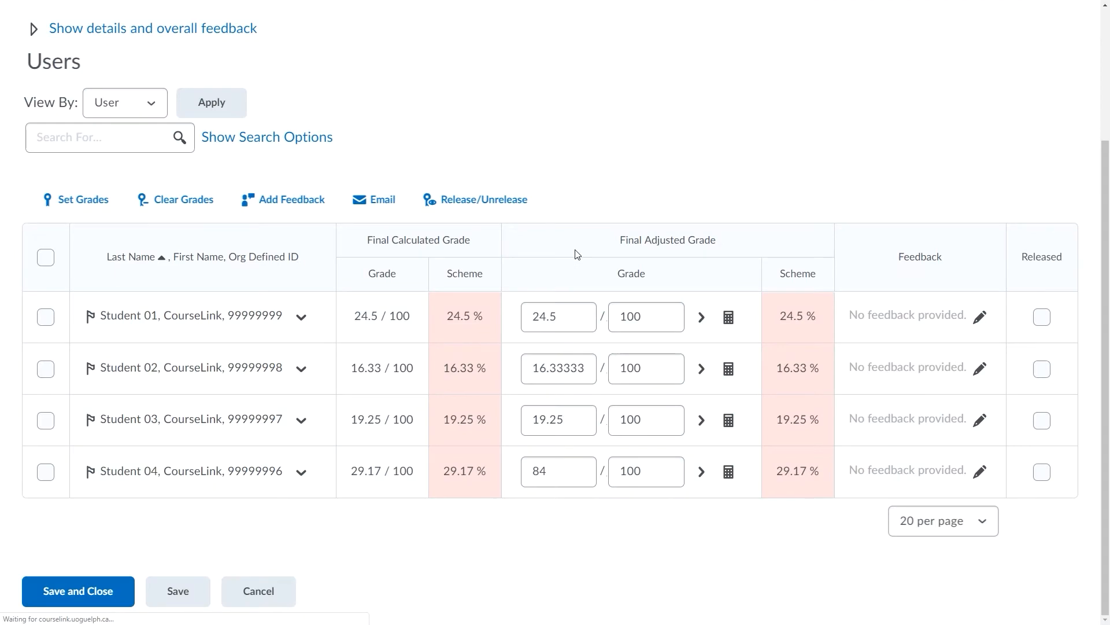
scroll(613, 312, down, 1)
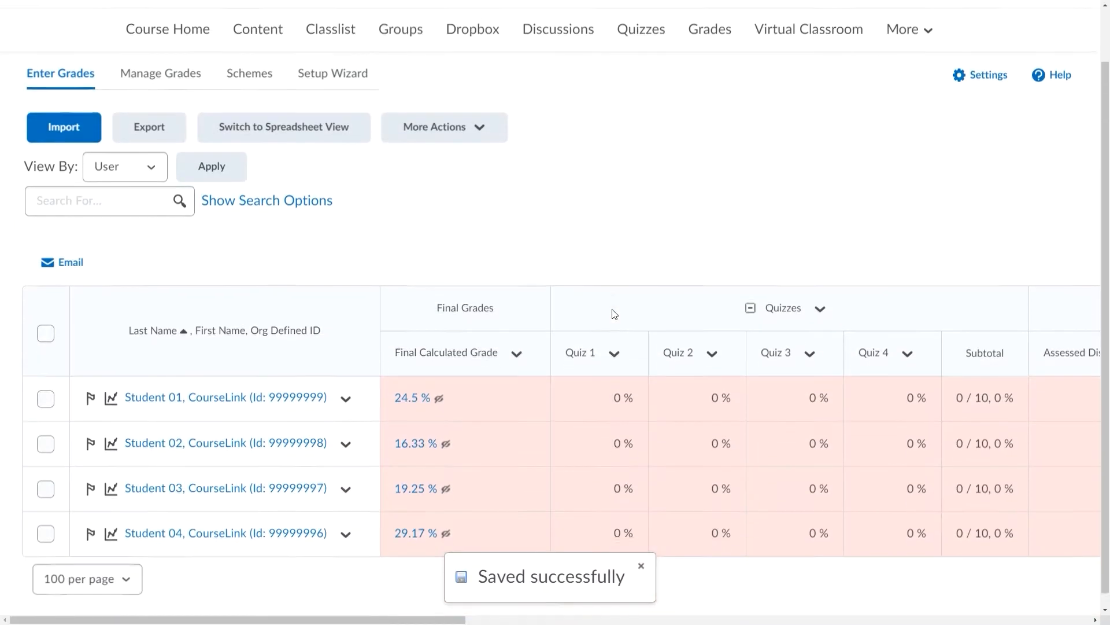
drag(403, 619, 1030, 620)
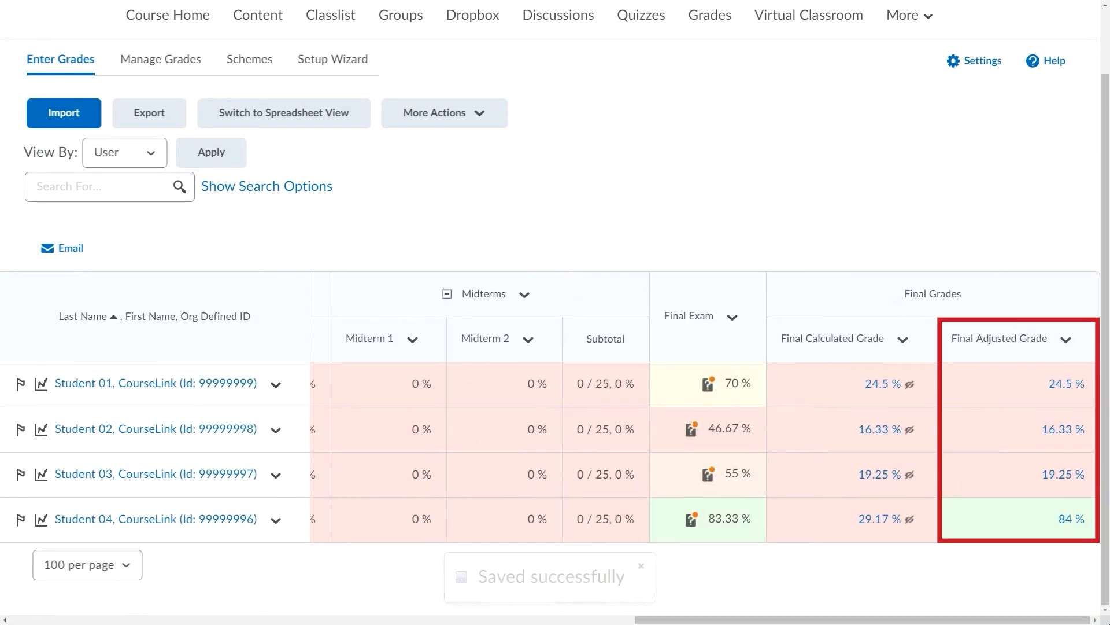
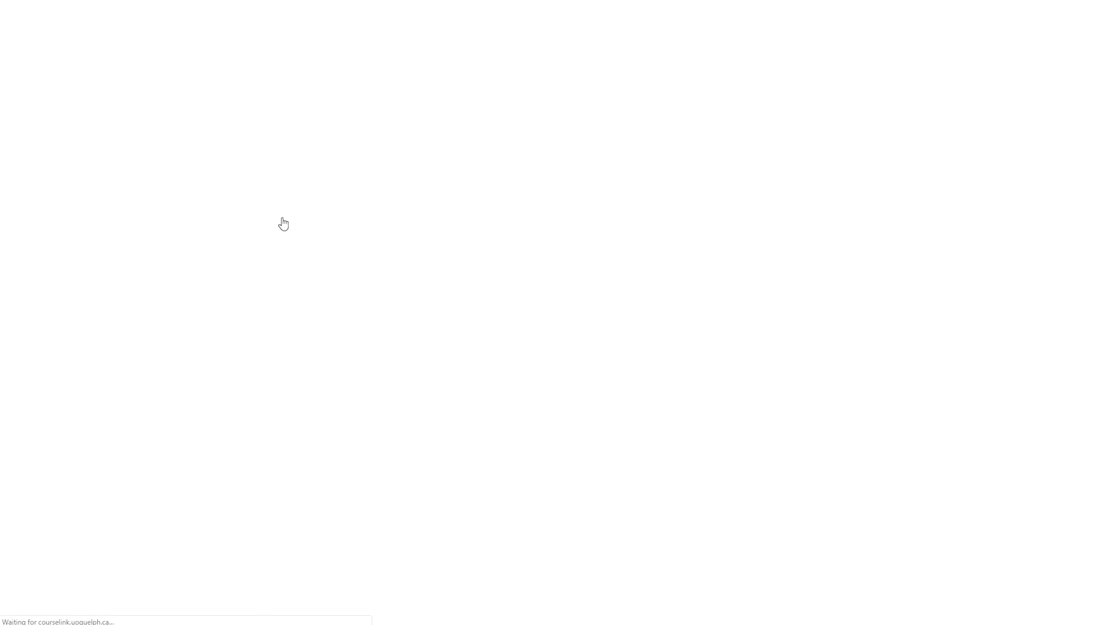
Step: Hide the Final Alpha Grade item from users, save and close it, and open its grade entry page
click(146, 264)
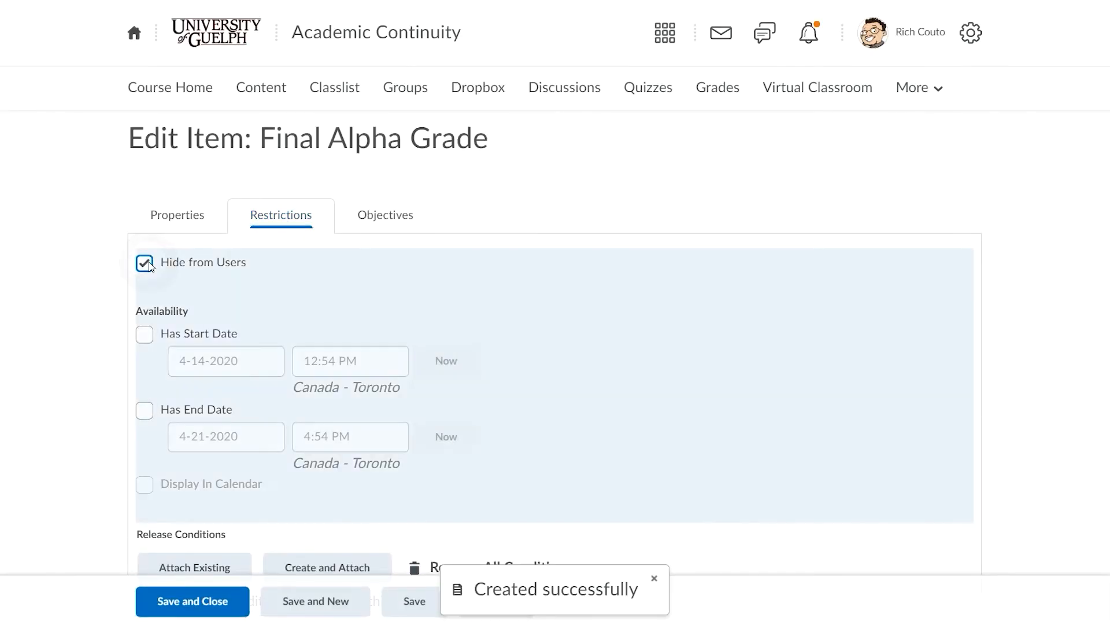
click(191, 602)
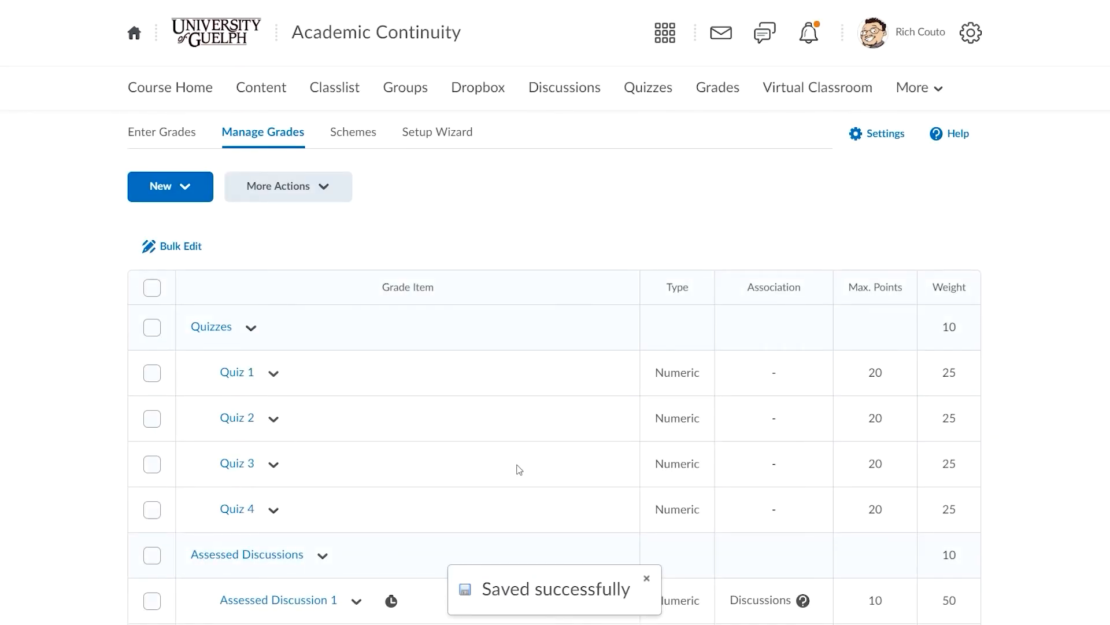
scroll(519, 469, down, 9)
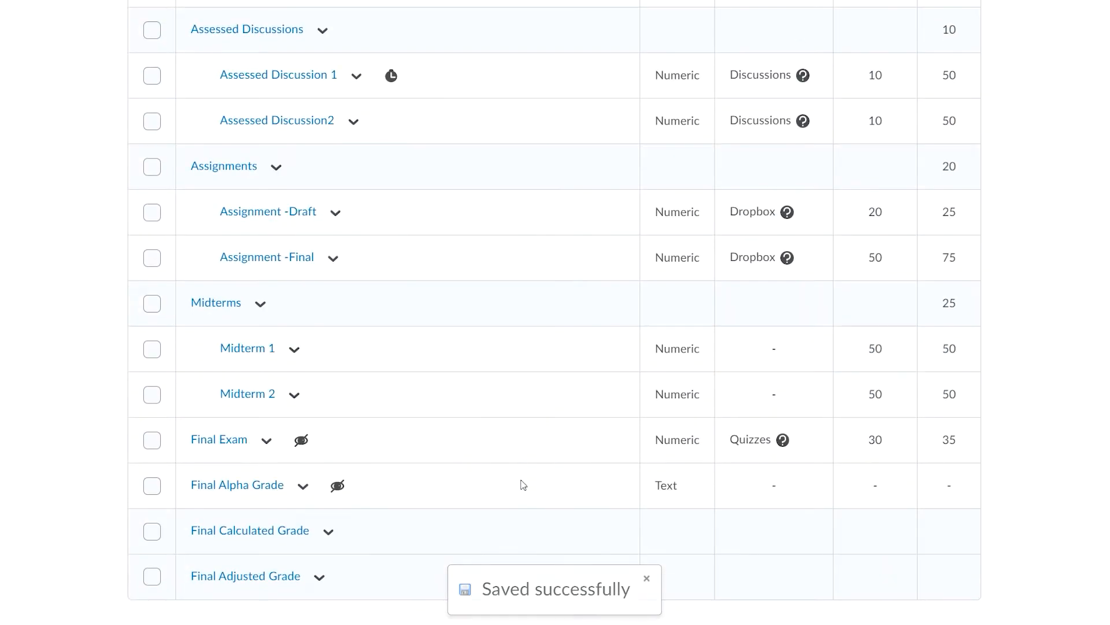
click(303, 486)
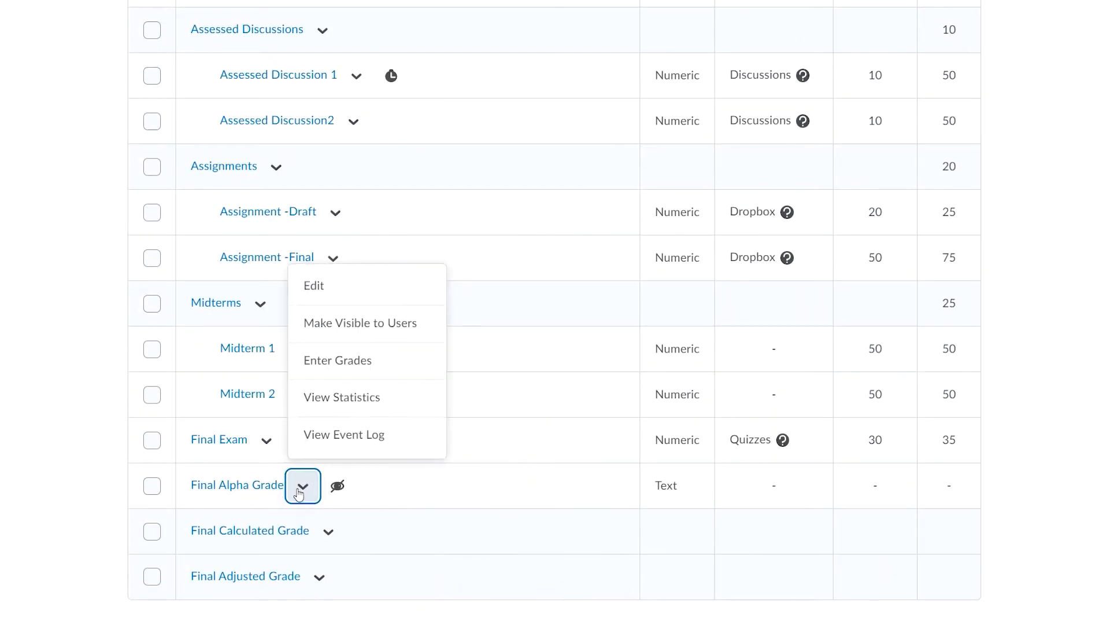
click(418, 369)
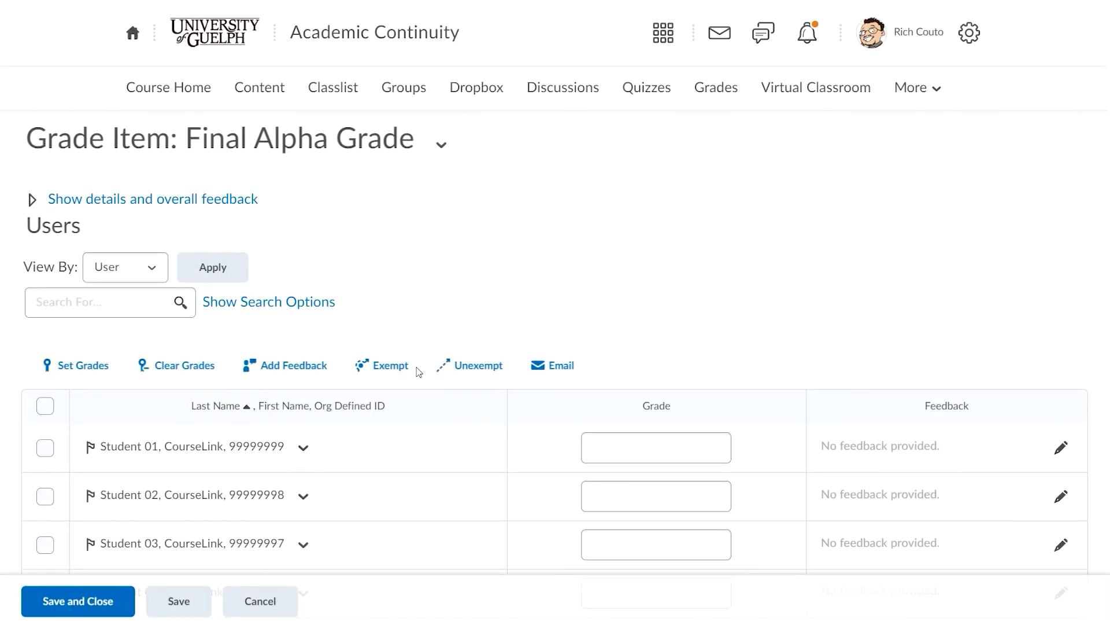
Step: Enter final alpha grades INC for Student 01 and MNR for Student 03, save and confirm, and view the gradebook's final columns
scroll(419, 372, down, 2)
click(659, 332)
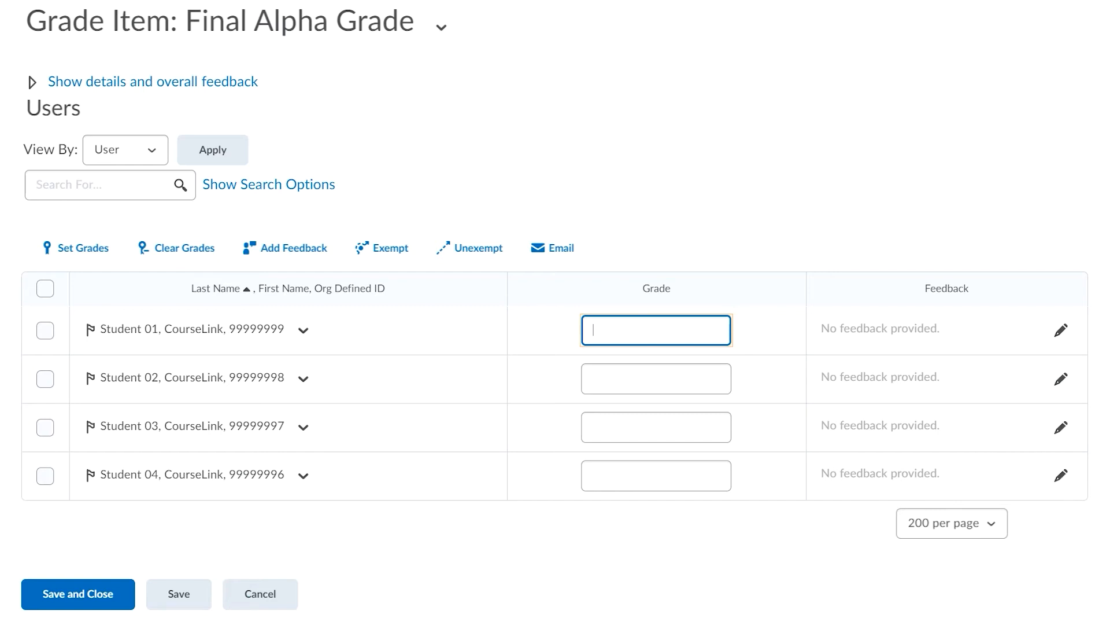
text(INC)
click(683, 426)
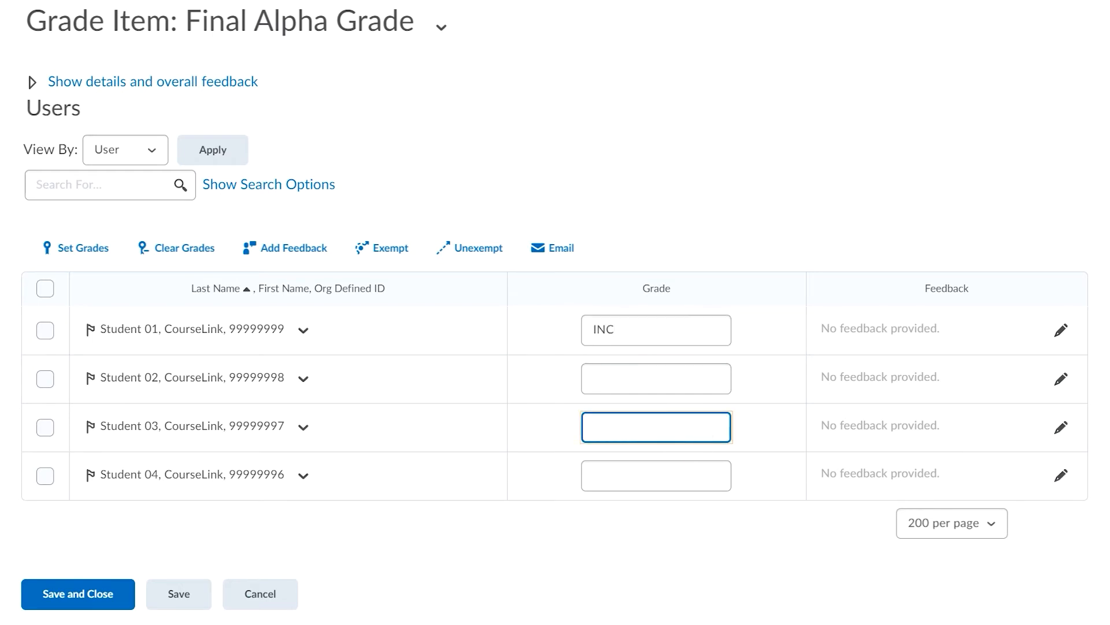
text(MNR)
click(85, 591)
click(460, 186)
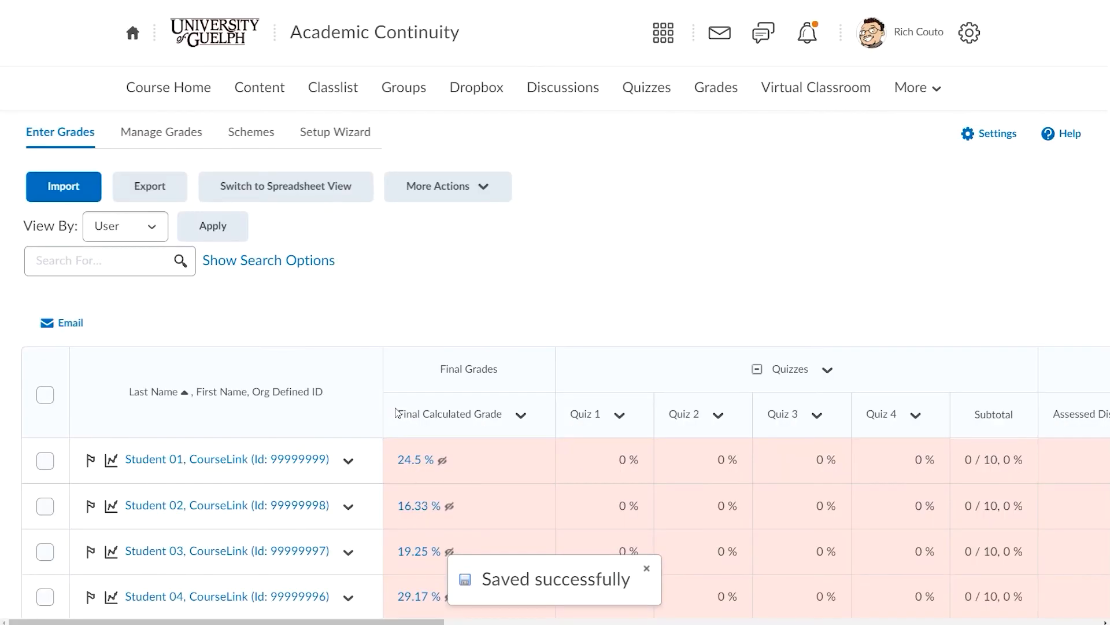
scroll(827, 304, down, 1)
drag(370, 622, 1027, 622)
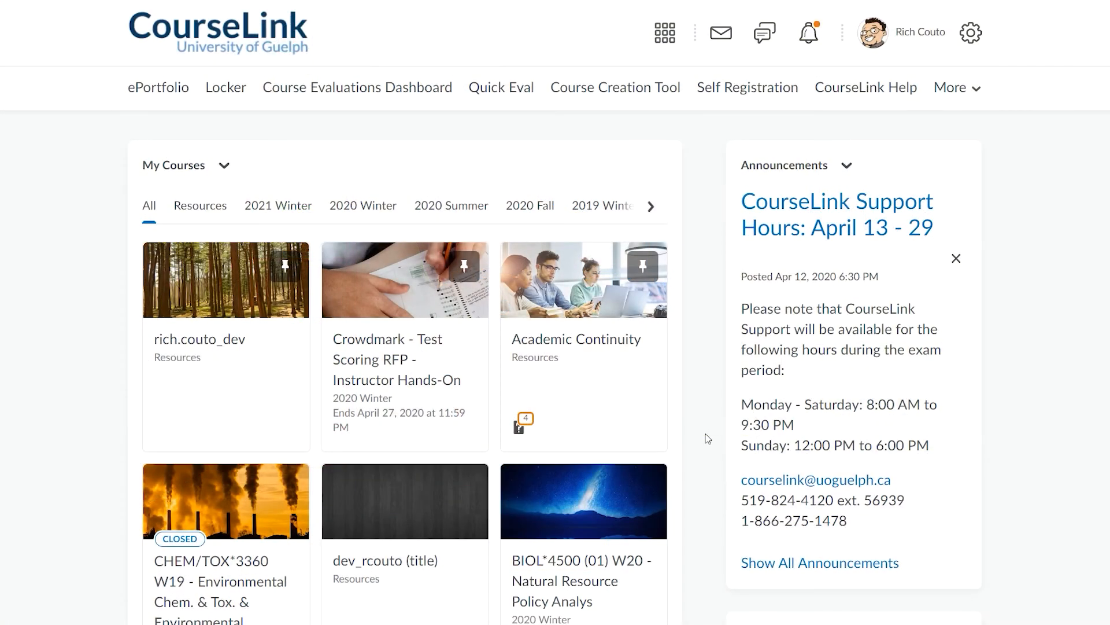
Step: Open the Academic Continuity course and download its final grades with the Final Grades Download Tool
click(564, 293)
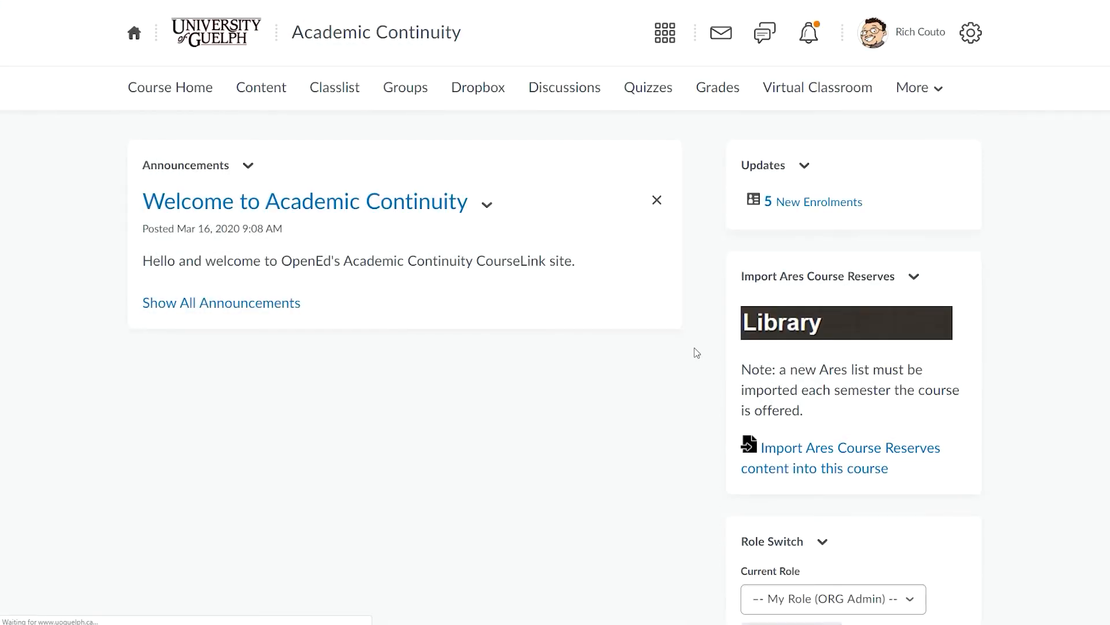
scroll(696, 353, down, 7)
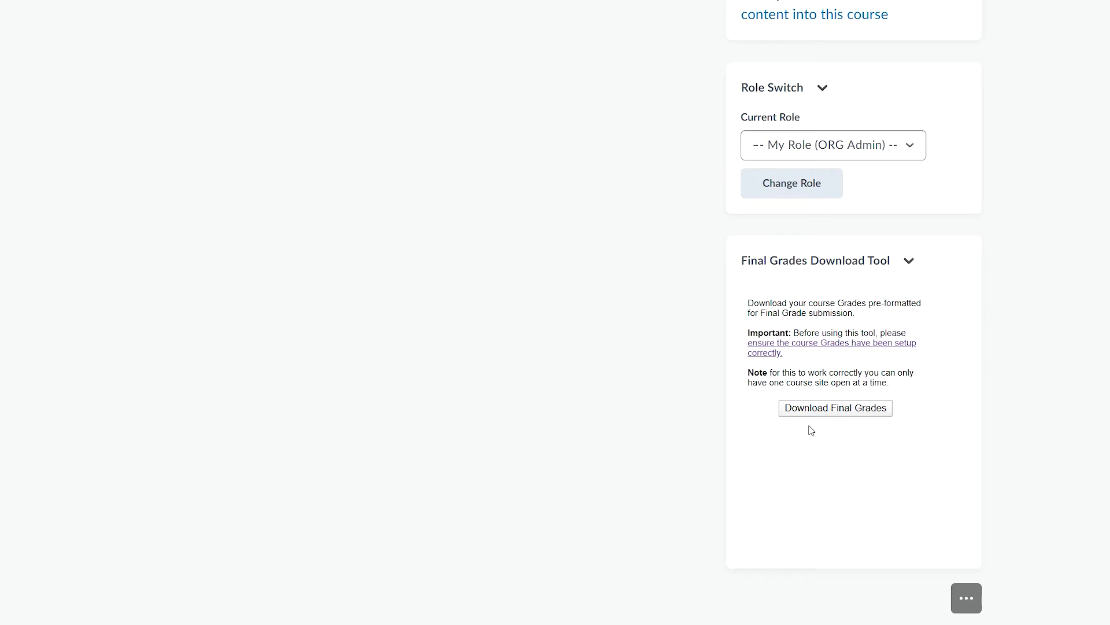
click(835, 411)
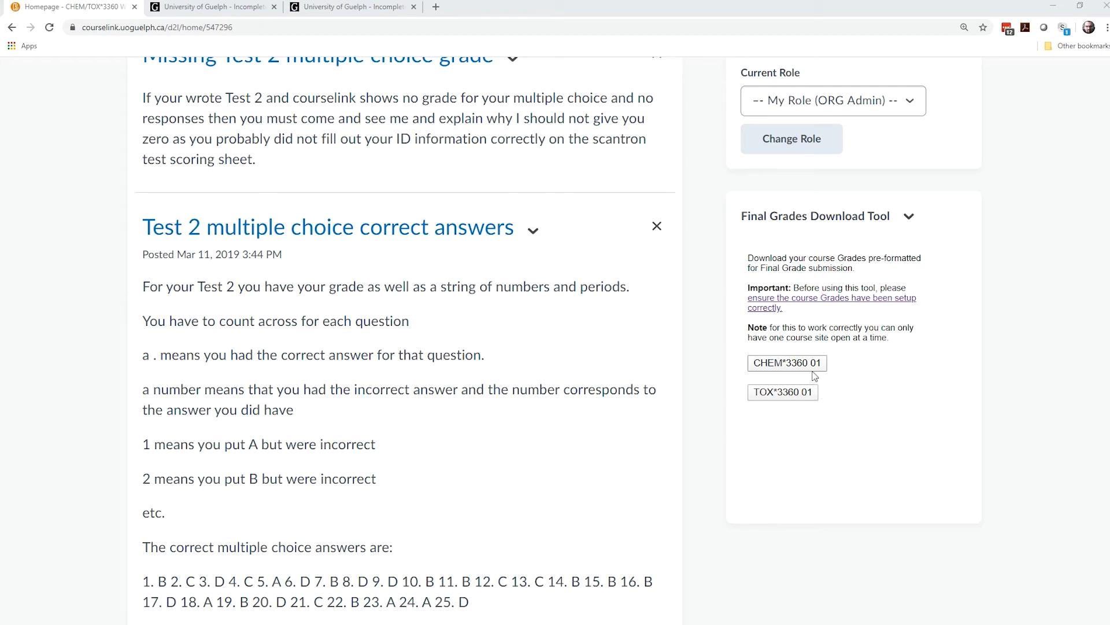
Step: Download the final grades for section TOX*3360 01, and view the IRF form generated for CourseLink Student 01
click(806, 393)
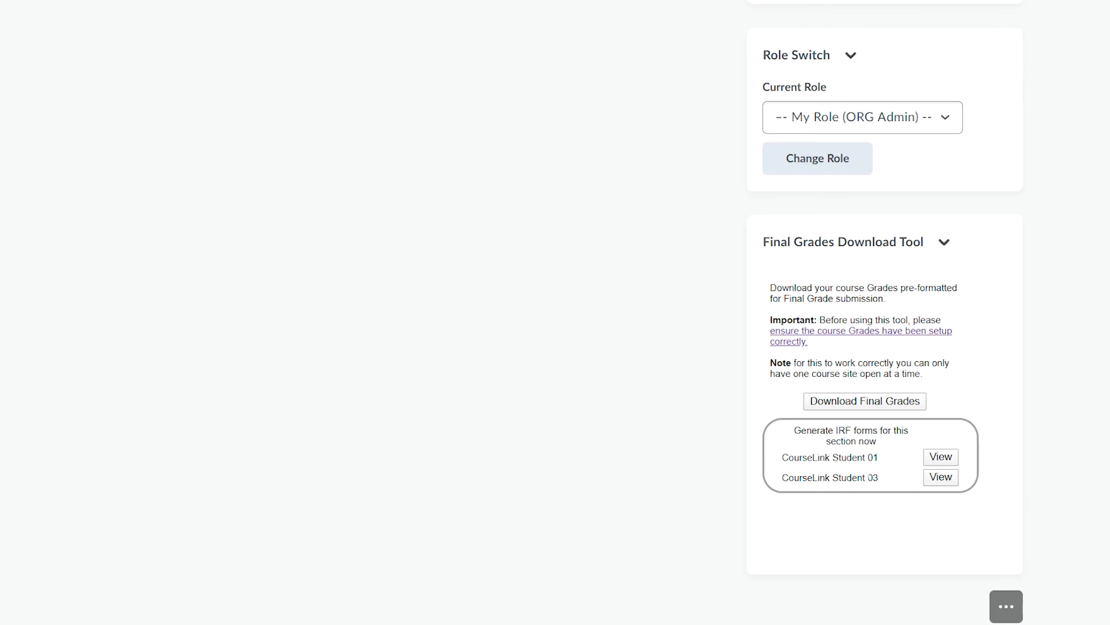
click(941, 458)
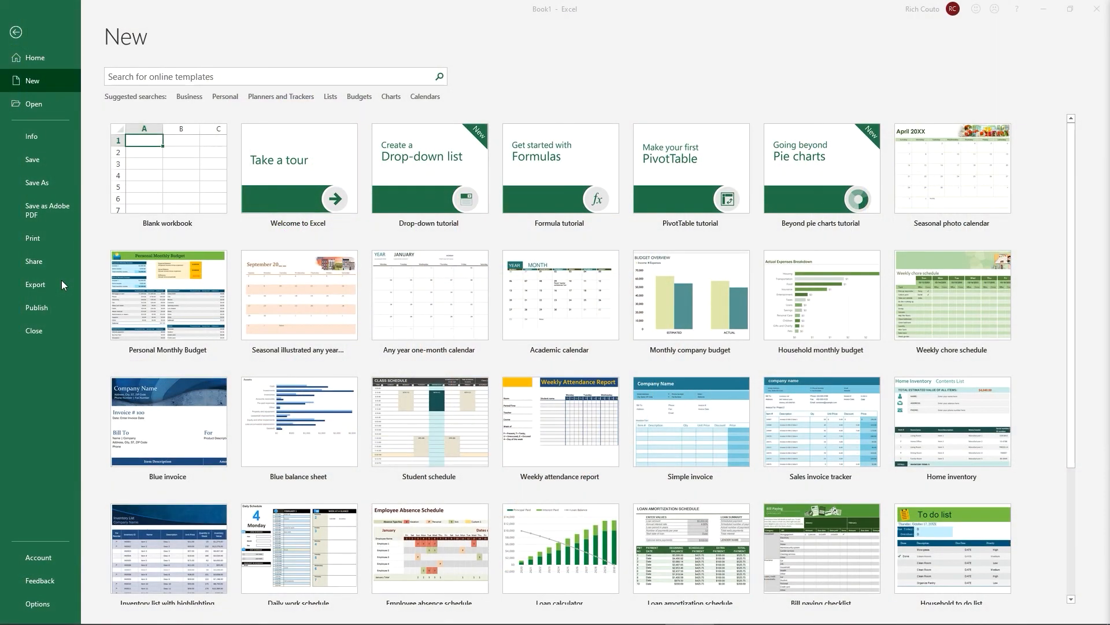
Step: Switch to Excel, create a blank workbook, and start a Get Data From Text import of CODE_1000_W20_2020-04-15_13-48.txt
click(168, 187)
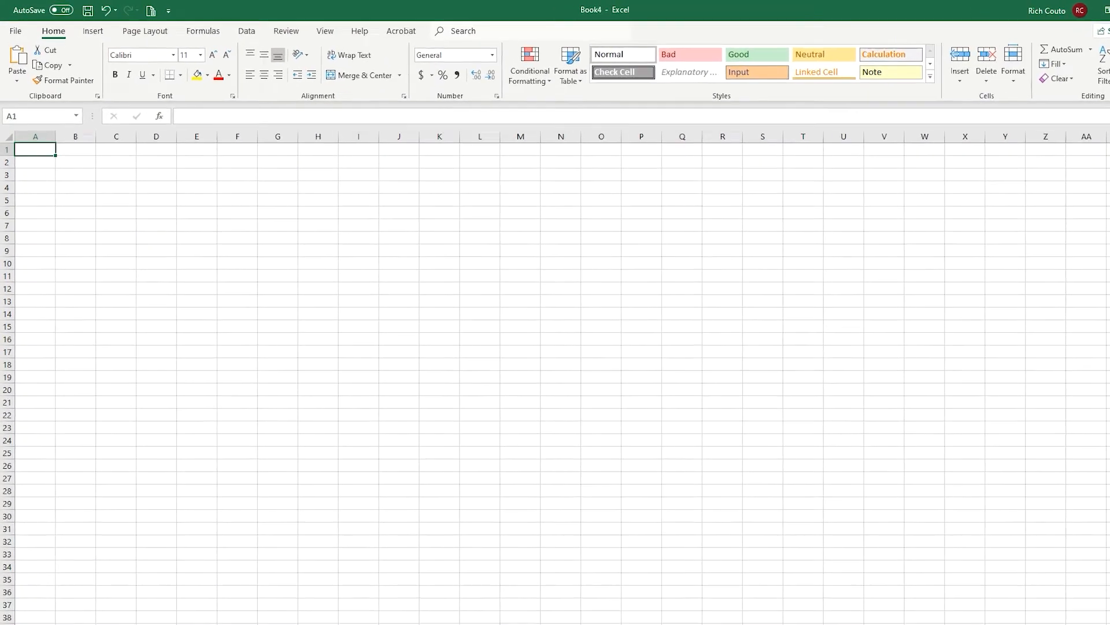
click(428, 28)
text(Get Data From Text)
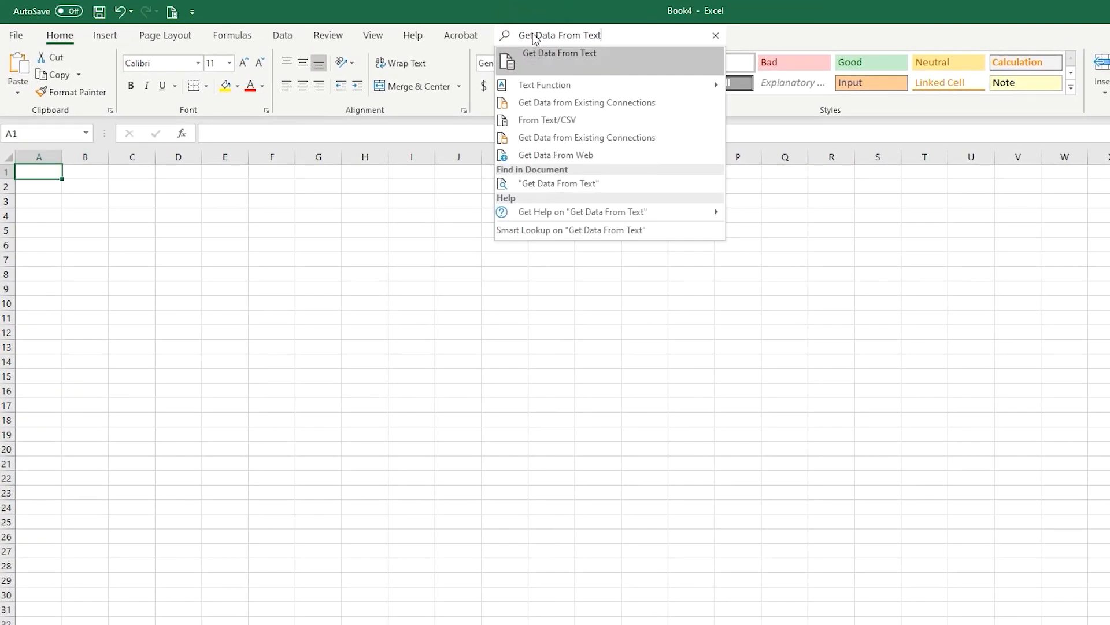
click(564, 64)
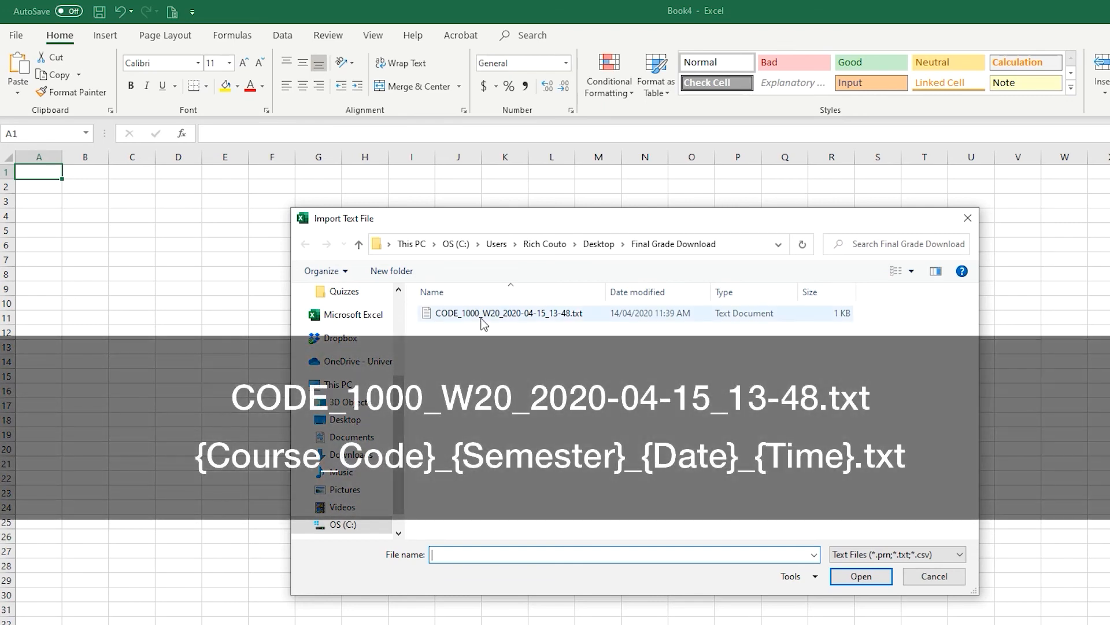
click(481, 318)
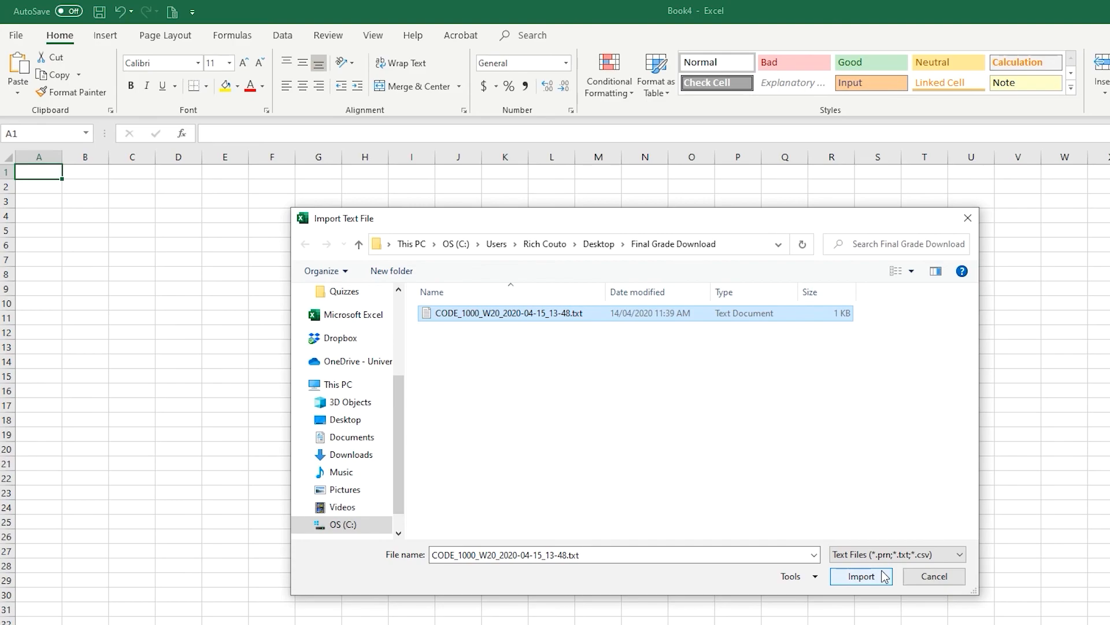
click(884, 576)
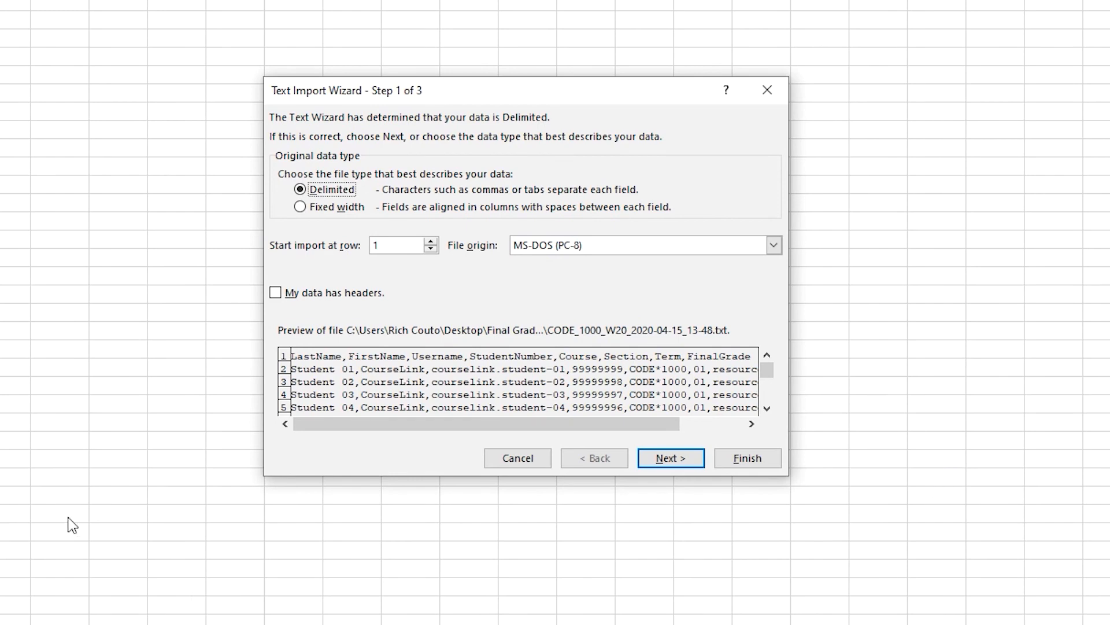
Step: Import the file as delimited data with headers, using comma instead of tab as delimiter, into the existing worksheet at cell A1
click(342, 192)
click(340, 293)
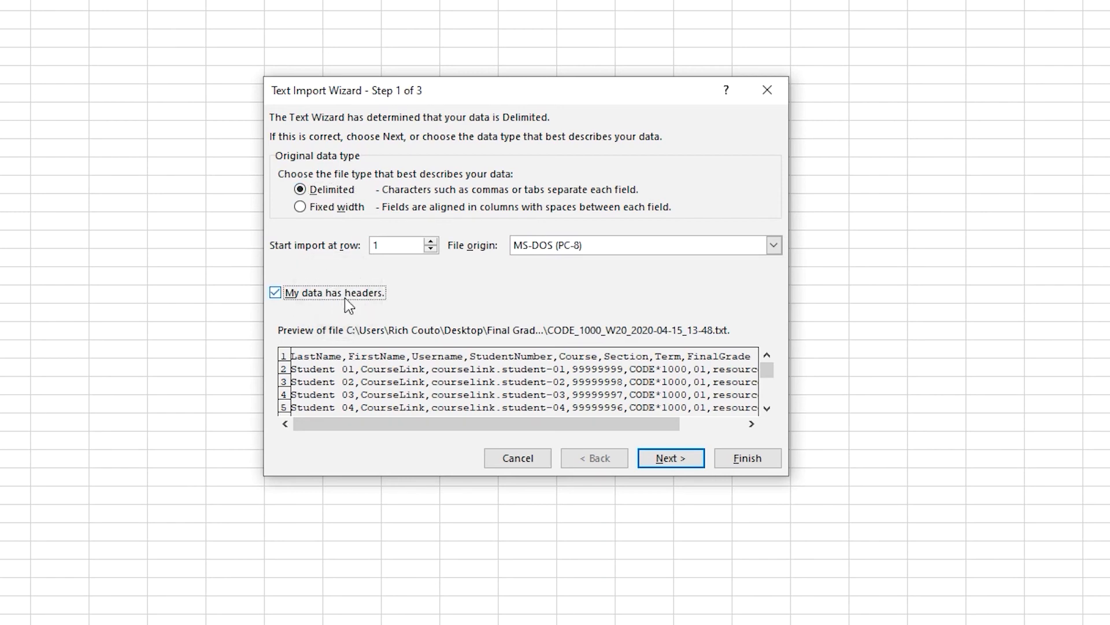
click(683, 463)
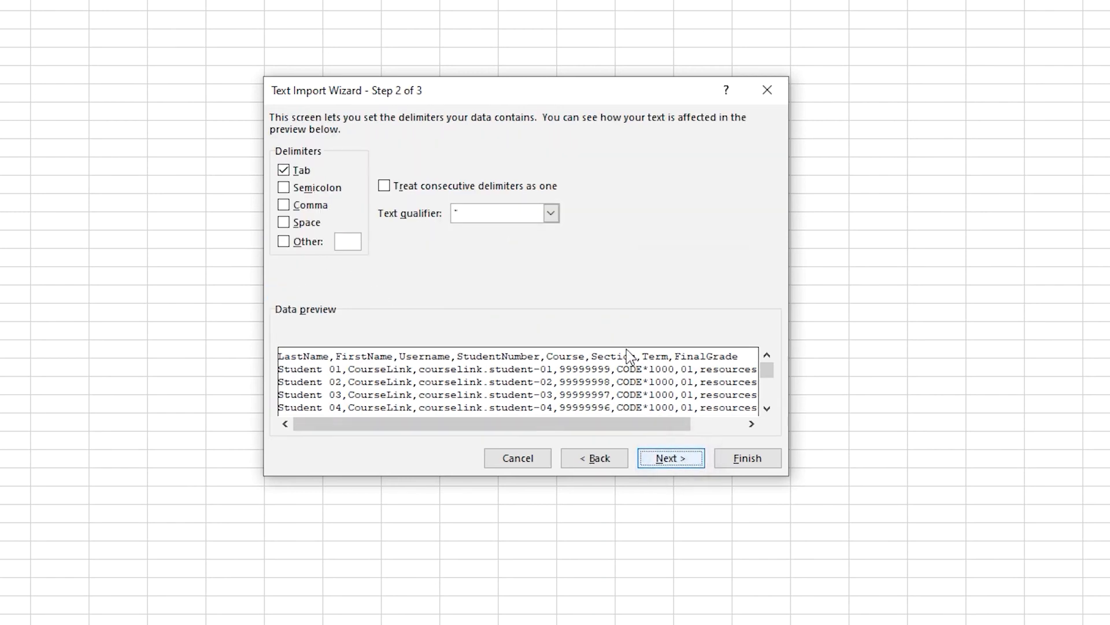
click(299, 172)
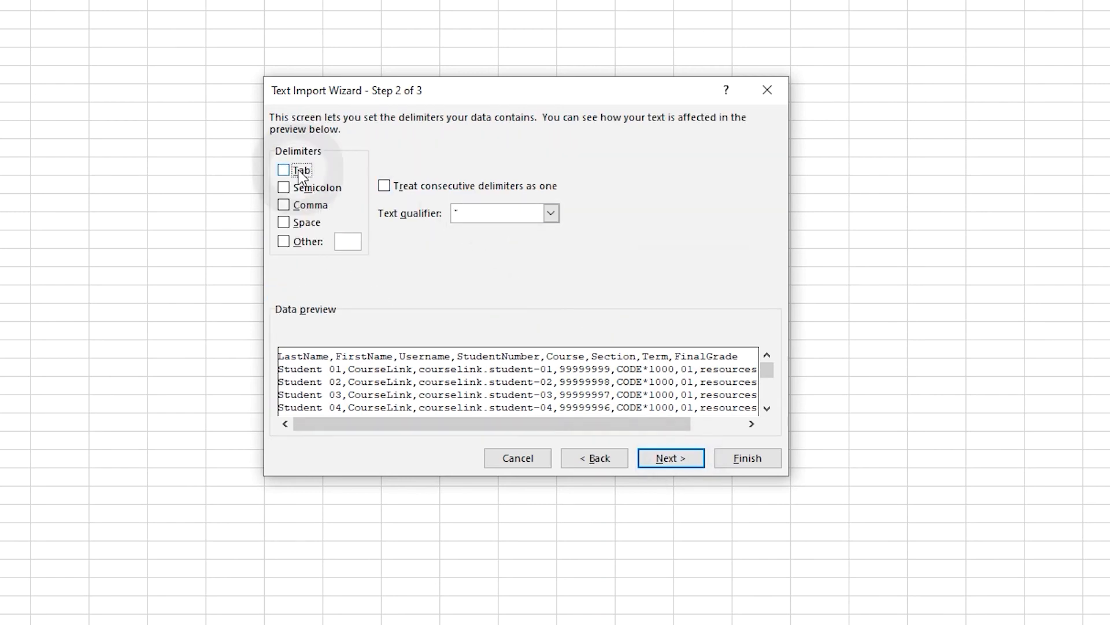
click(313, 206)
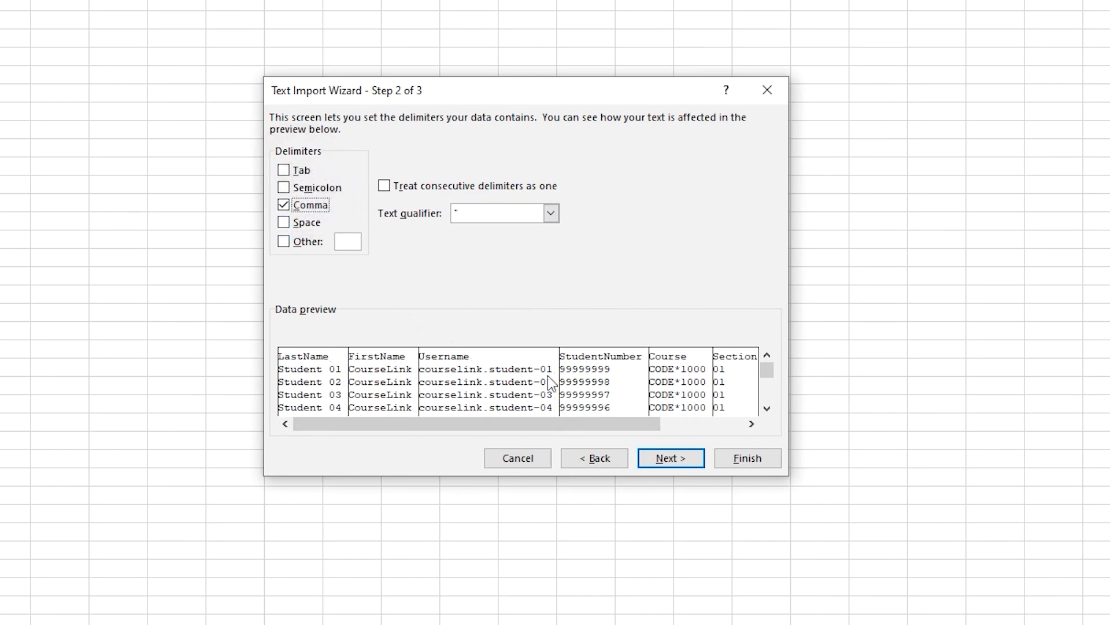
click(746, 461)
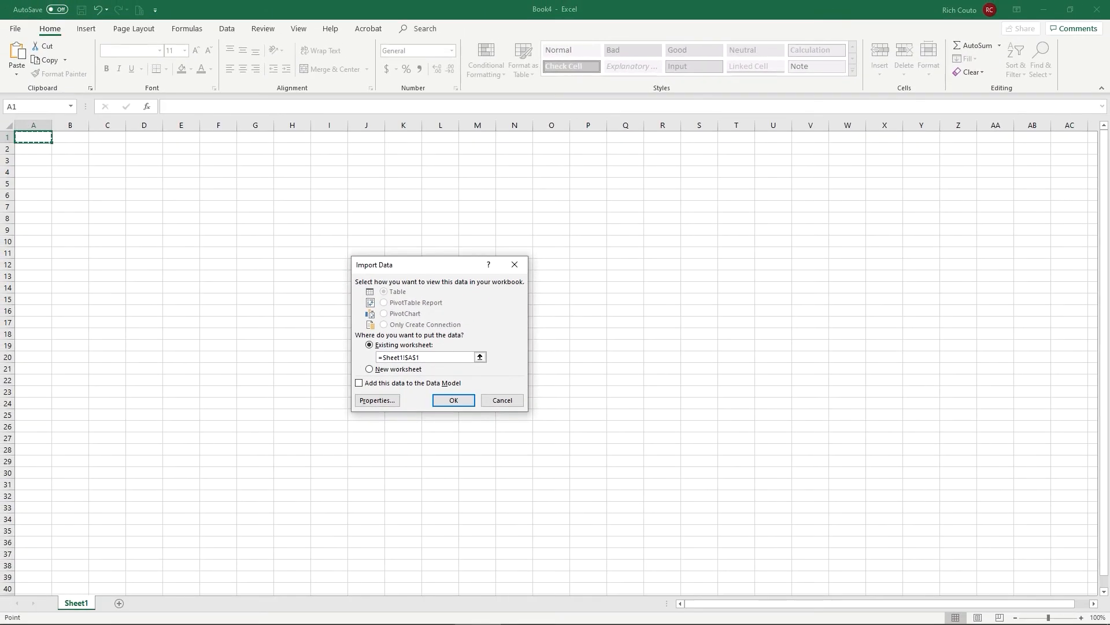
click(454, 400)
scroll(555, 359, up, 4)
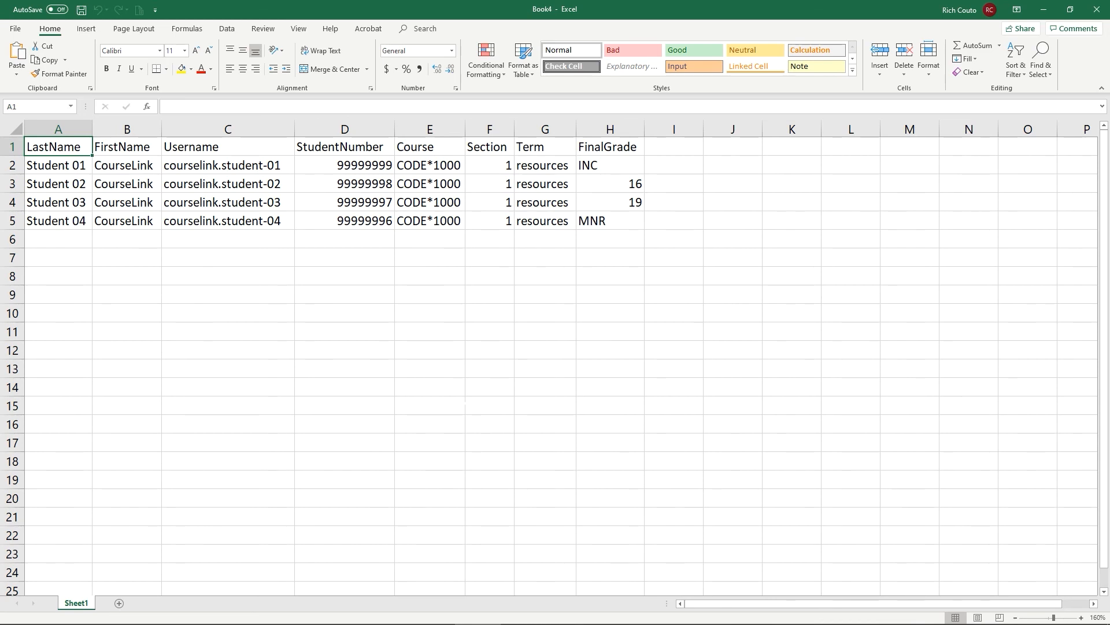
Step: Save the workbook containing the imported final grades
click(15, 29)
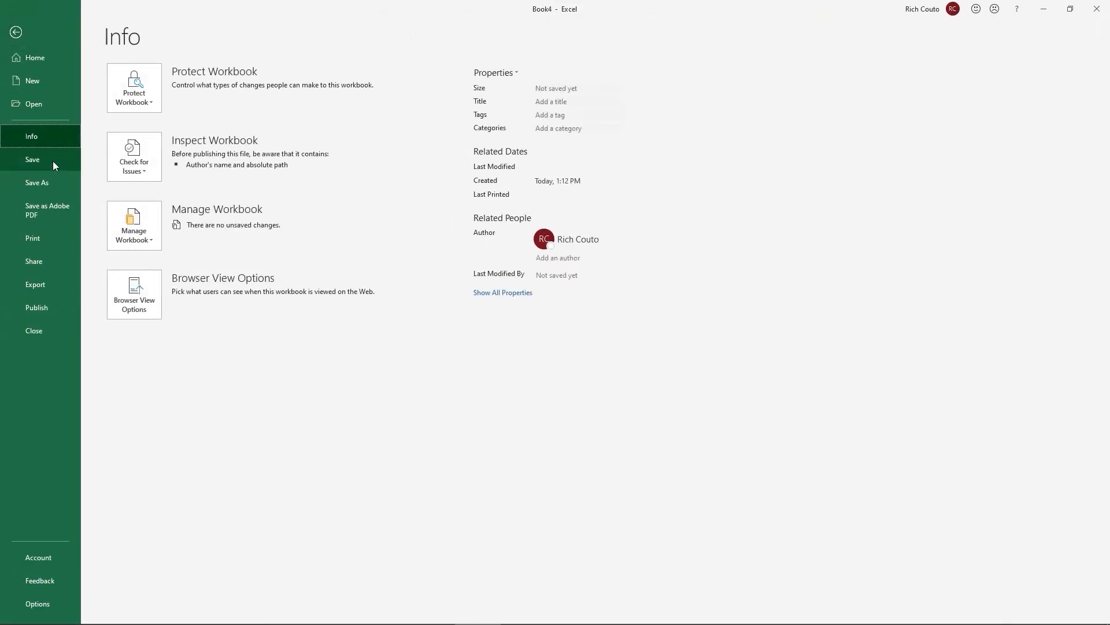